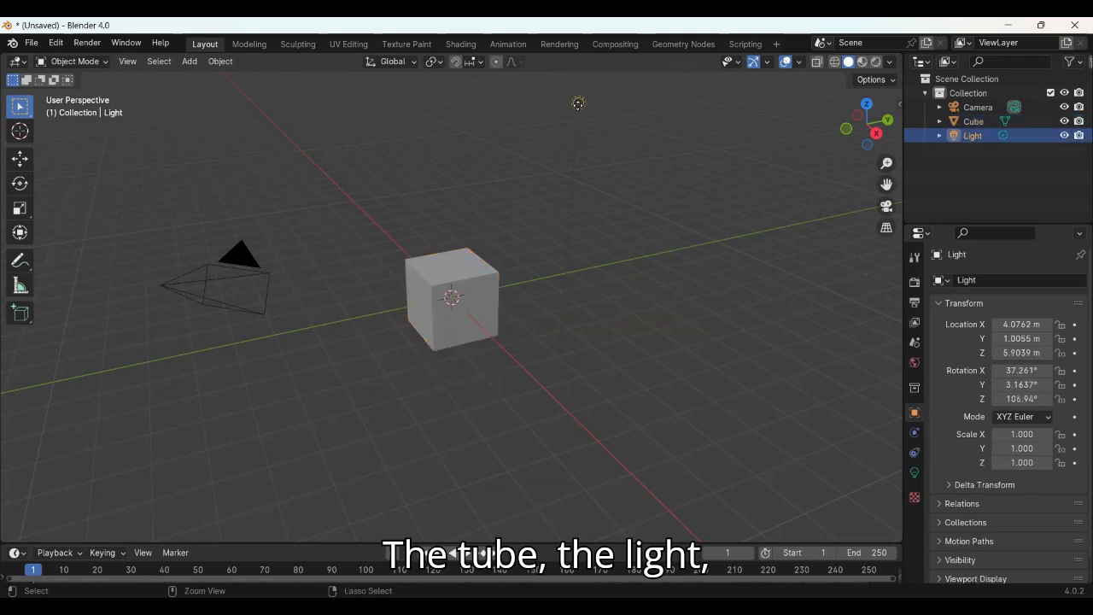
- Select the camera object in the scene and clear the selection again
click(251, 263)
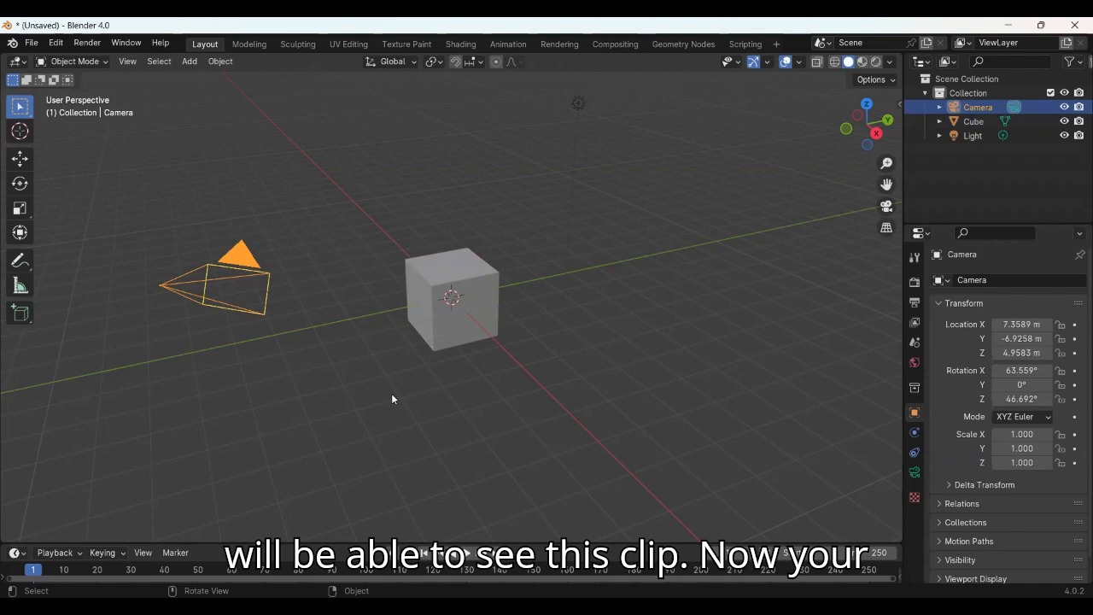
click(503, 388)
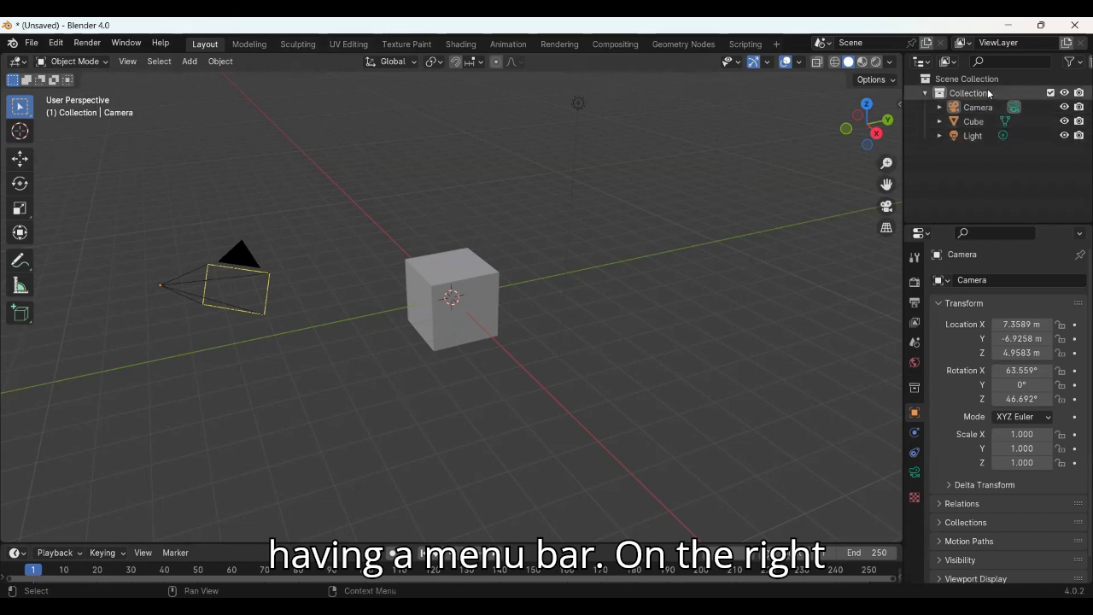
click(989, 178)
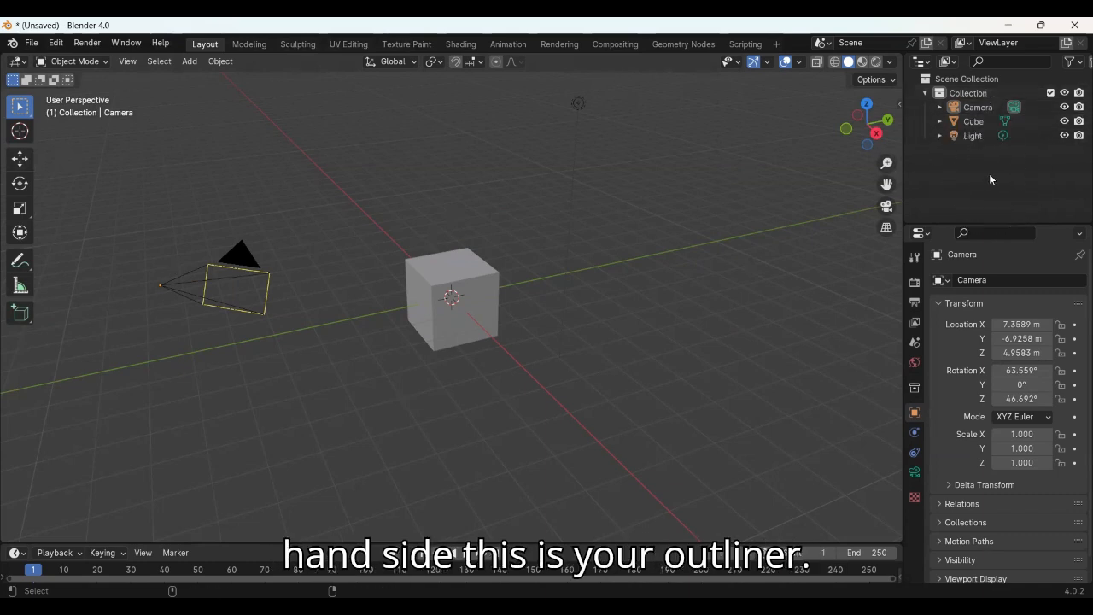
click(990, 178)
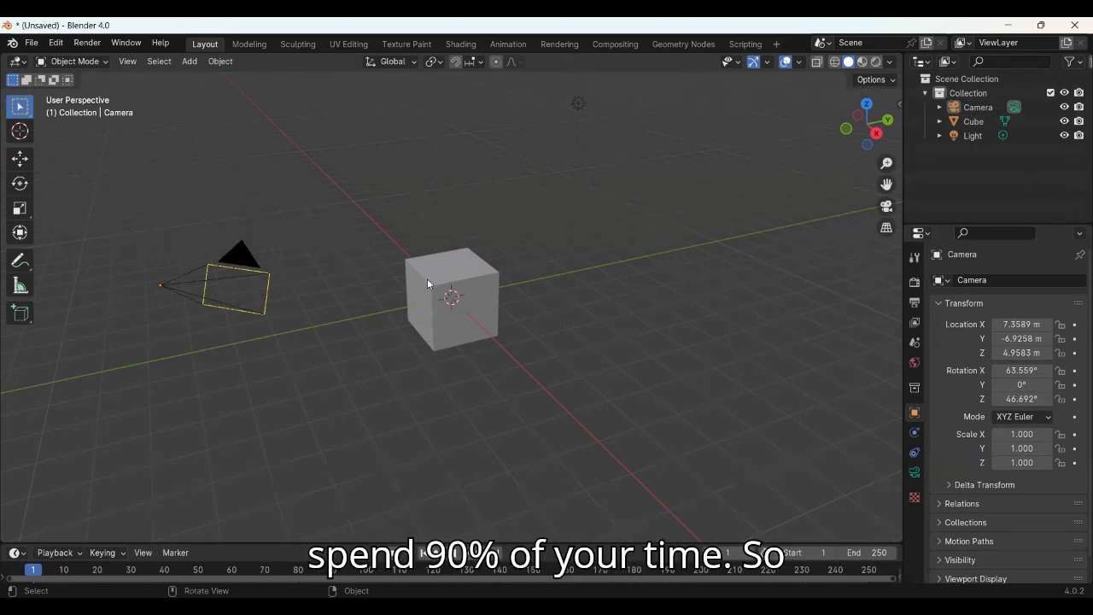
- Select the cube and examine its outliner entry and its transform properties
click(492, 315)
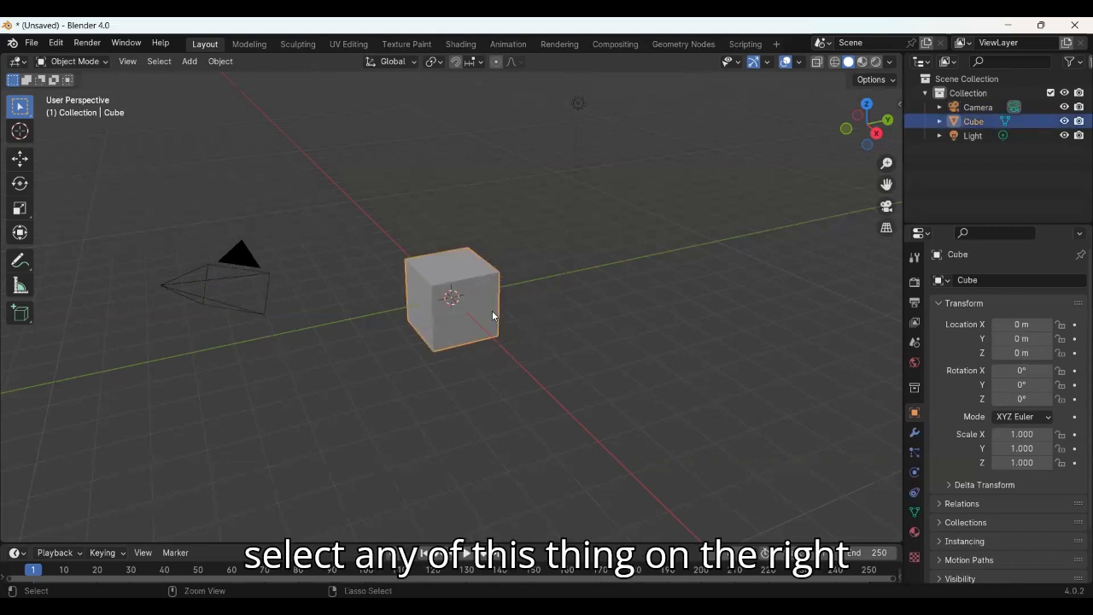
click(998, 124)
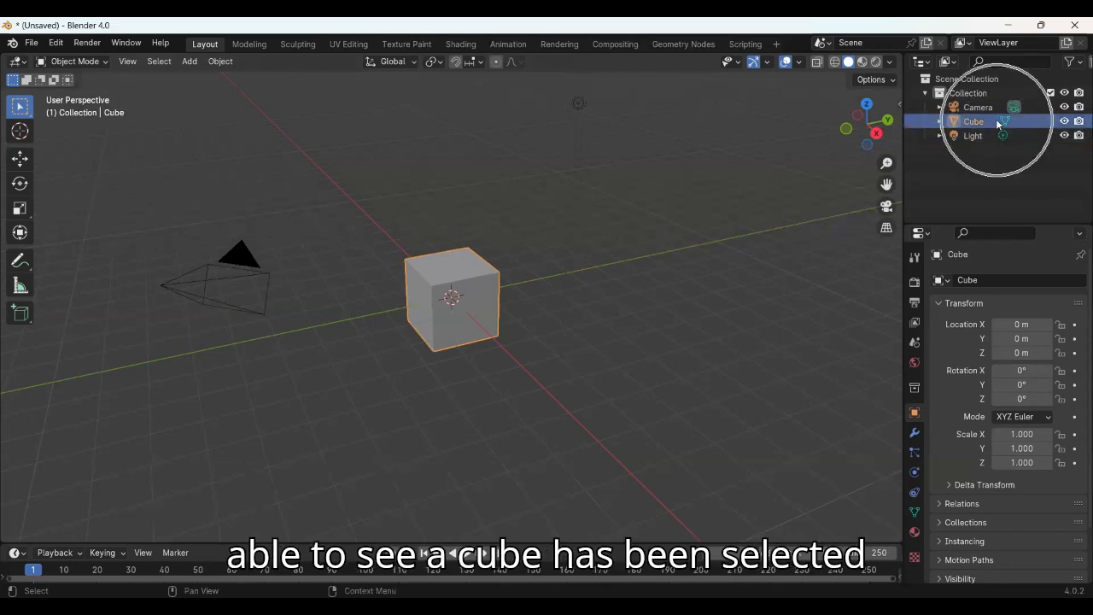
key(ctrl)
key(ctrl)
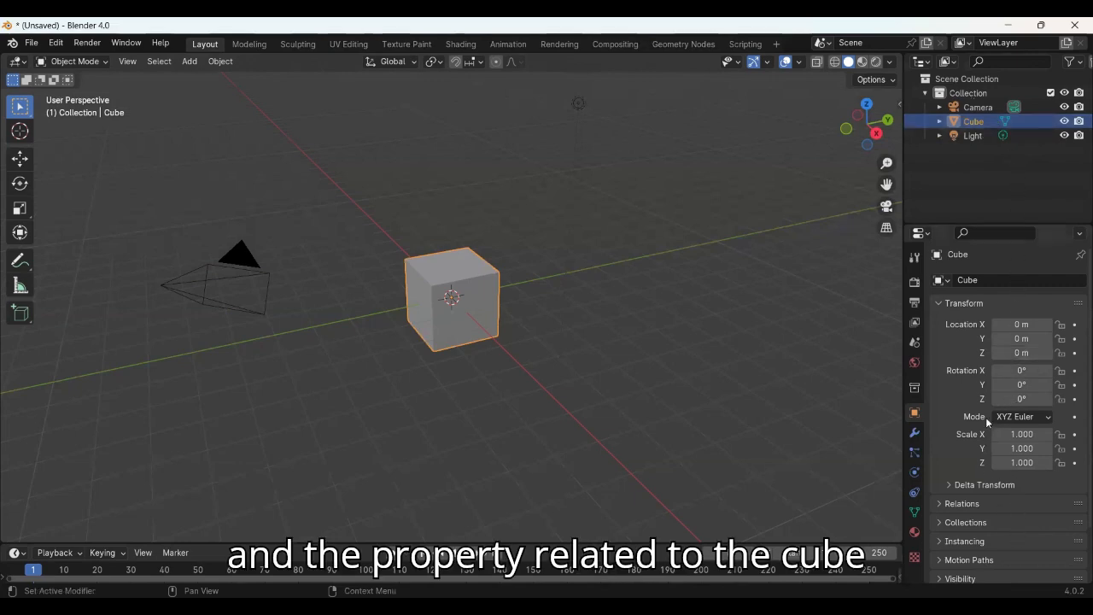
key(ctrl)
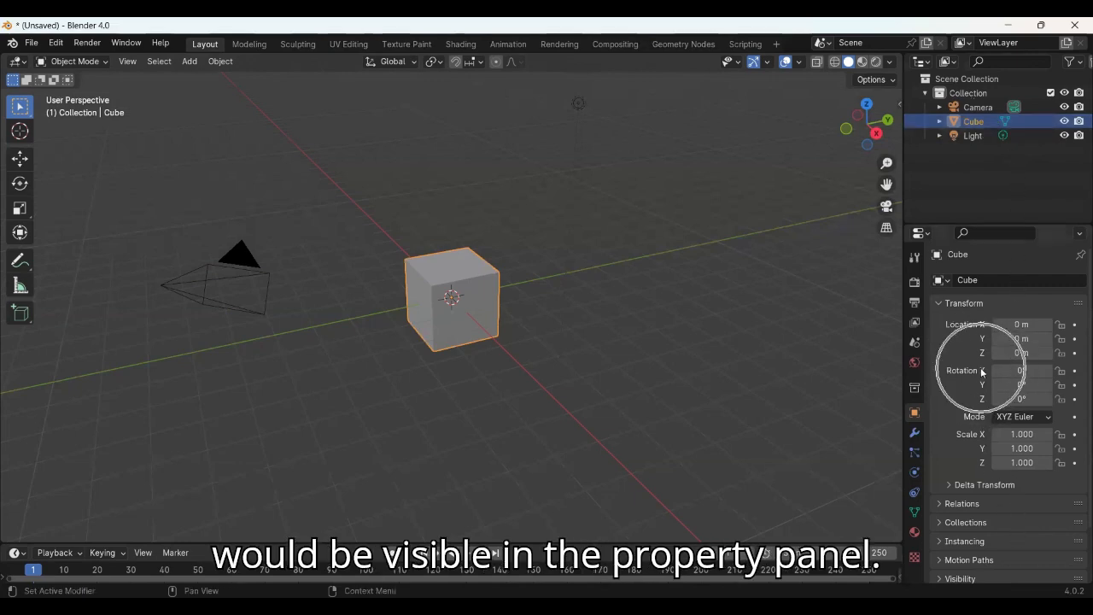
- Select the camera object, and zoom in and pan the 3D view around the cube
click(246, 260)
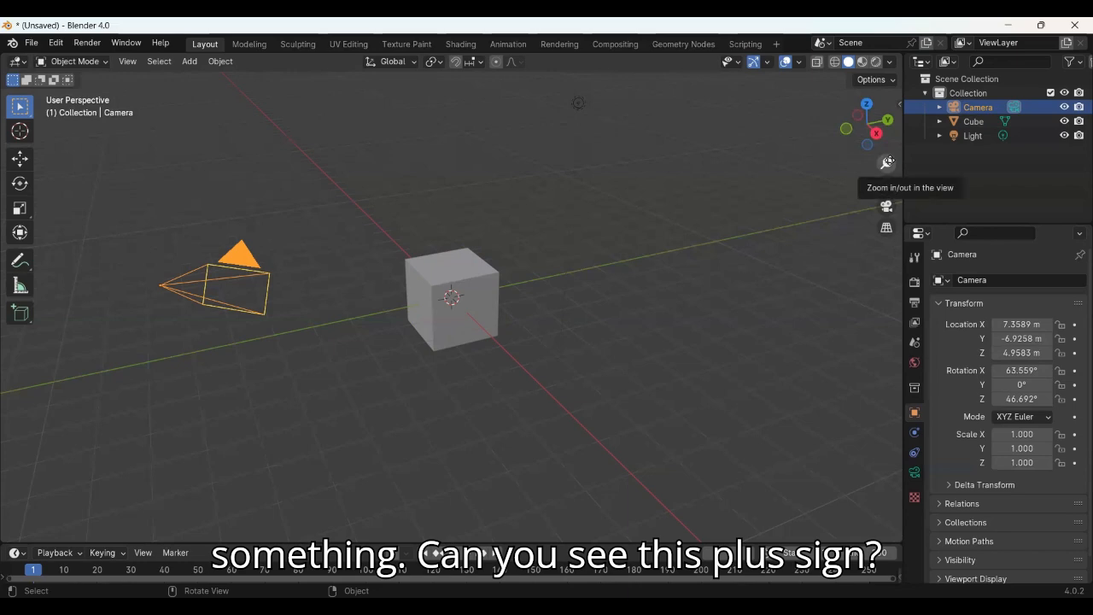
mouse_move(888, 163)
mouse_down()
mouse_move(887, 247)
mouse_move(887, 183)
mouse_move(845, 167)
mouse_move(409, 203)
mouse_move(1085, 175)
mouse_up()
drag(769, 256, 606, 261)
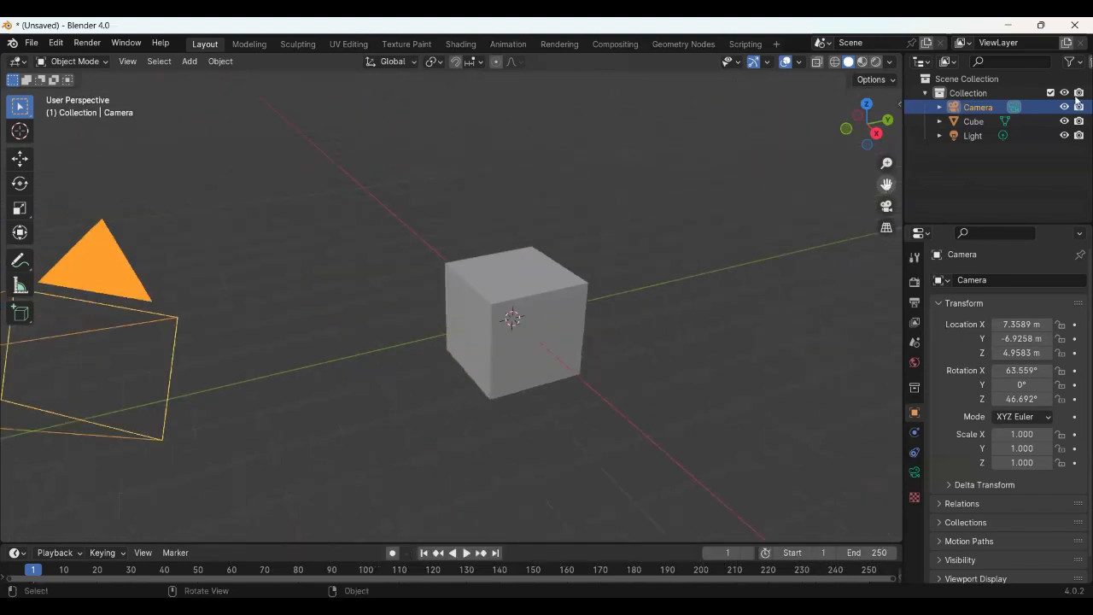
- View the scene through the camera and in orthographic projection, returning to the user perspective view each time
click(887, 207)
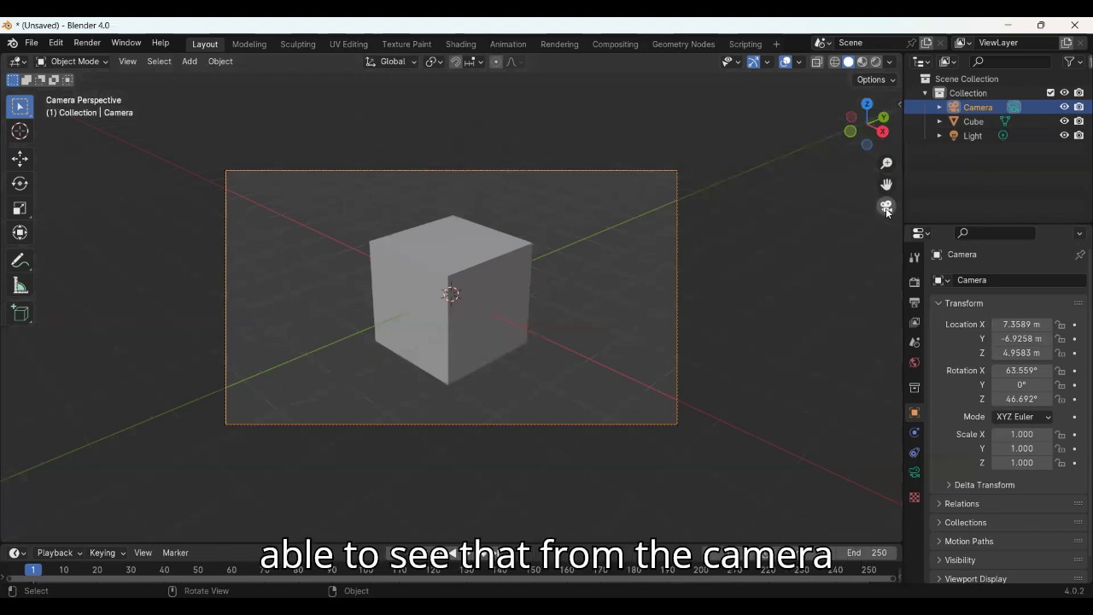
click(886, 208)
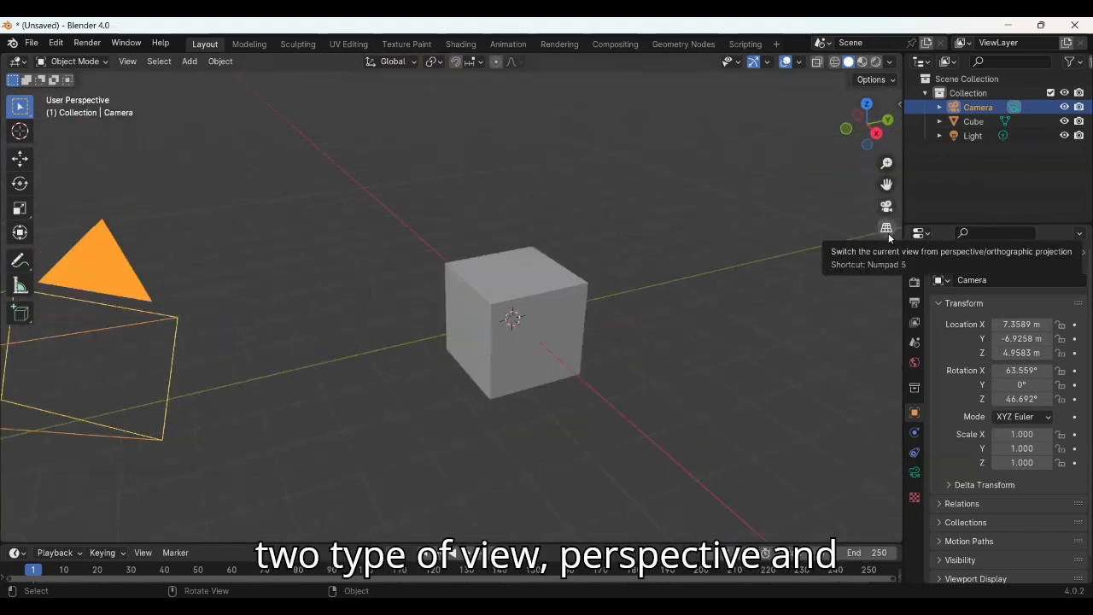
click(887, 229)
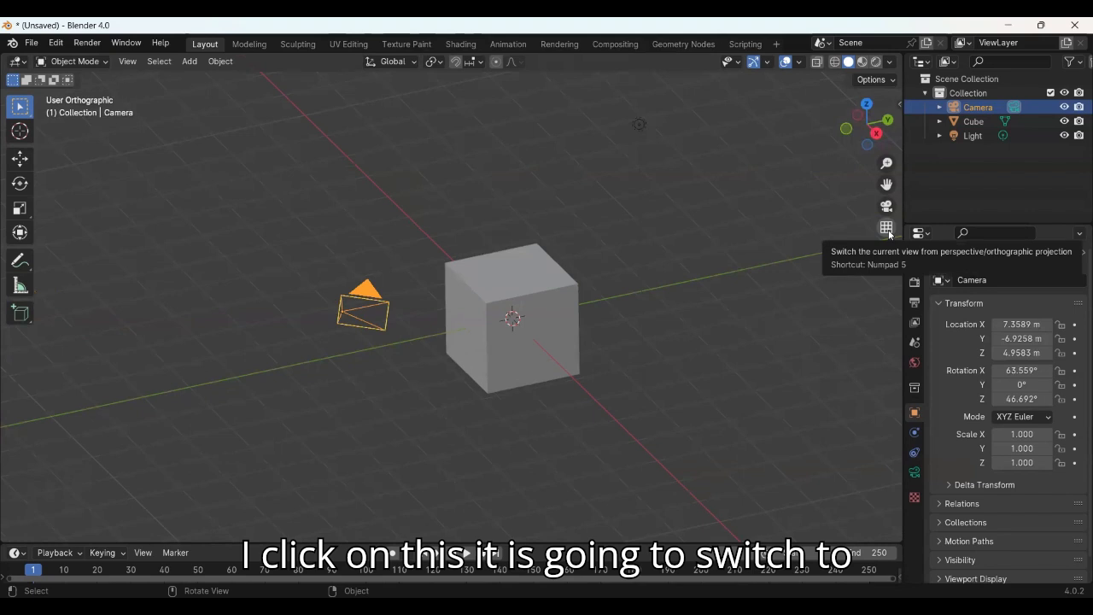
click(886, 229)
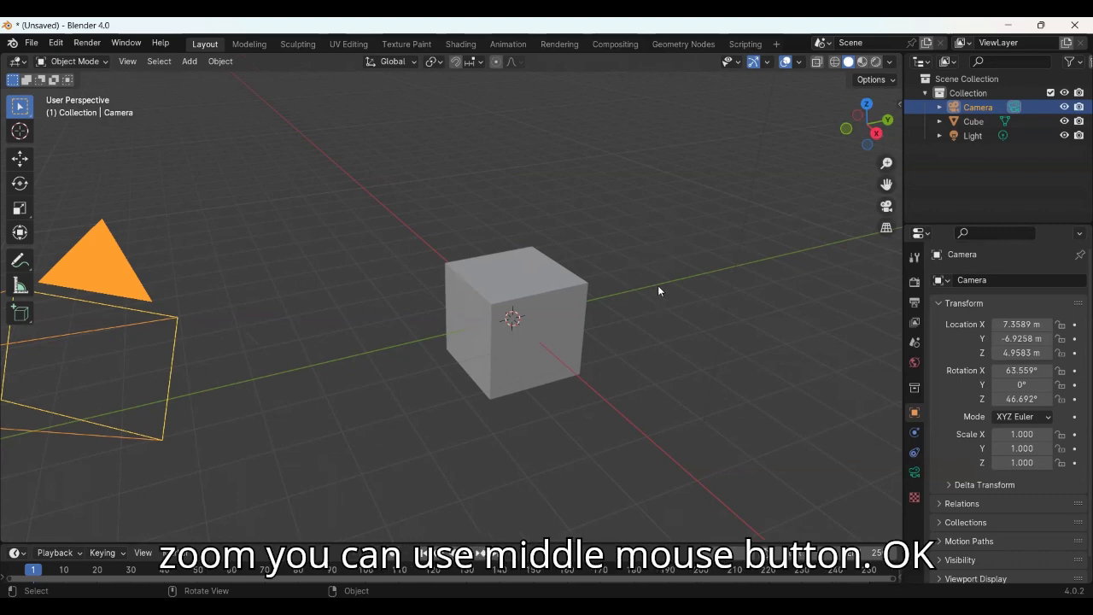
- Examine the cube and its surroundings by zooming, orbiting and panning the perspective view
key(ctrl)
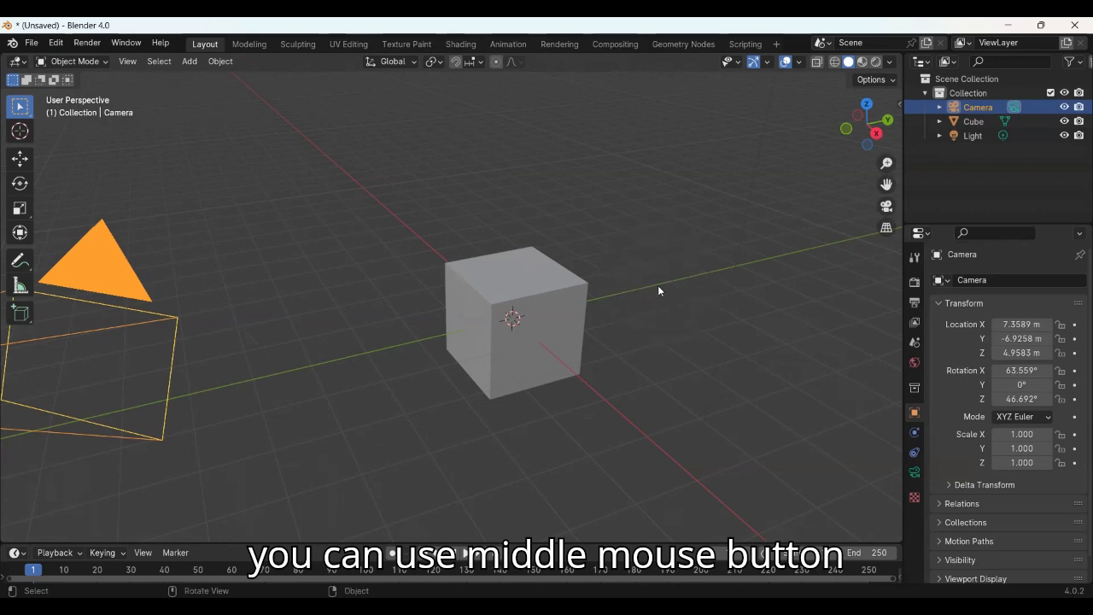
mouse_move(657, 291)
middle_down()
mouse_move(671, 242)
mouse_move(669, 273)
middle_up()
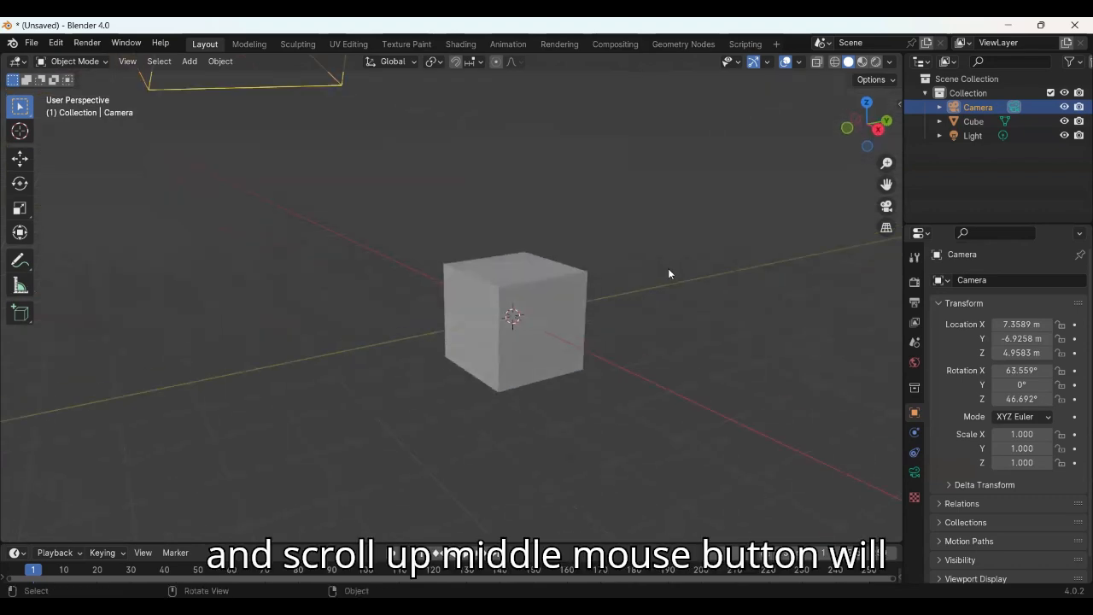
scroll(657, 295, down, 1)
scroll(657, 296, up, 1)
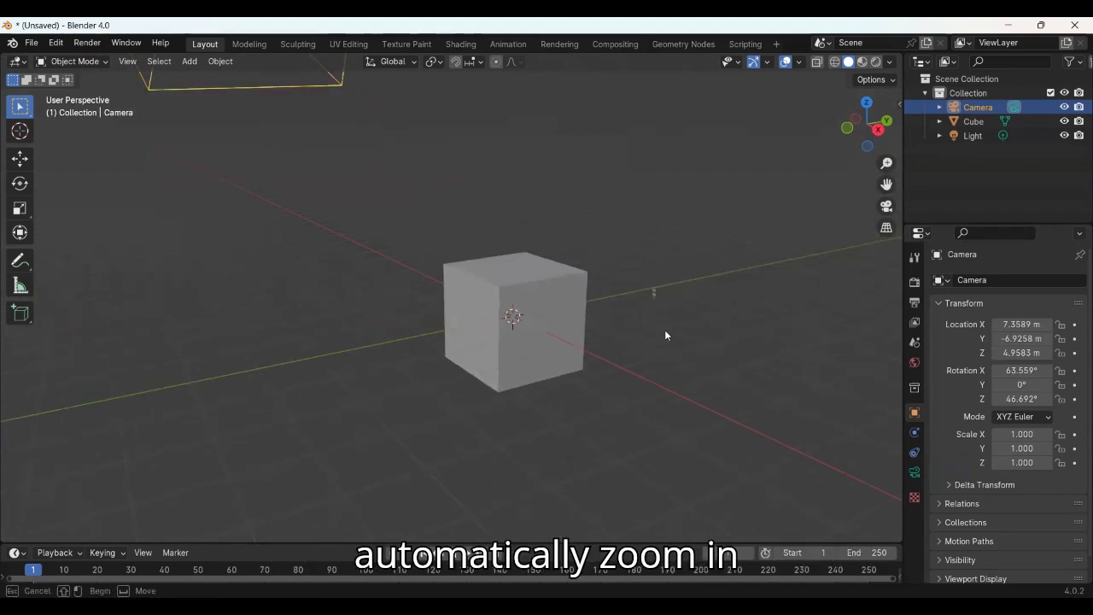
mouse_move(677, 323)
ctrl+middle_down()
mouse_move(676, 241)
mouse_move(691, 400)
mouse_move(686, 354)
mouse_move(662, 311)
ctrl+middle_up()
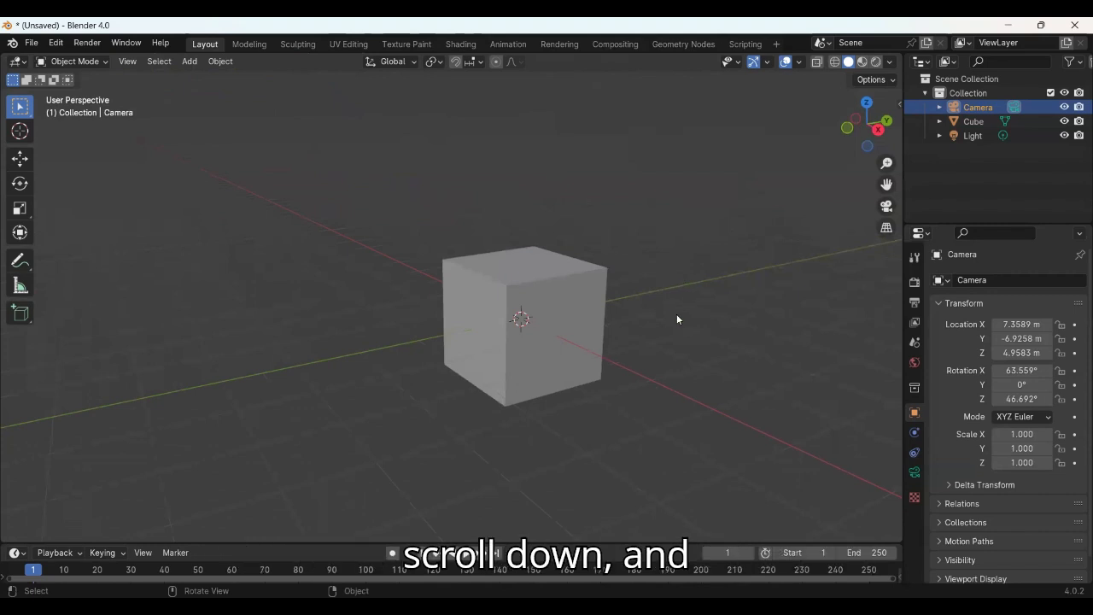
scroll(675, 319, up, 1)
scroll(675, 320, down, 1)
scroll(675, 319, up, 1)
scroll(674, 319, down, 1)
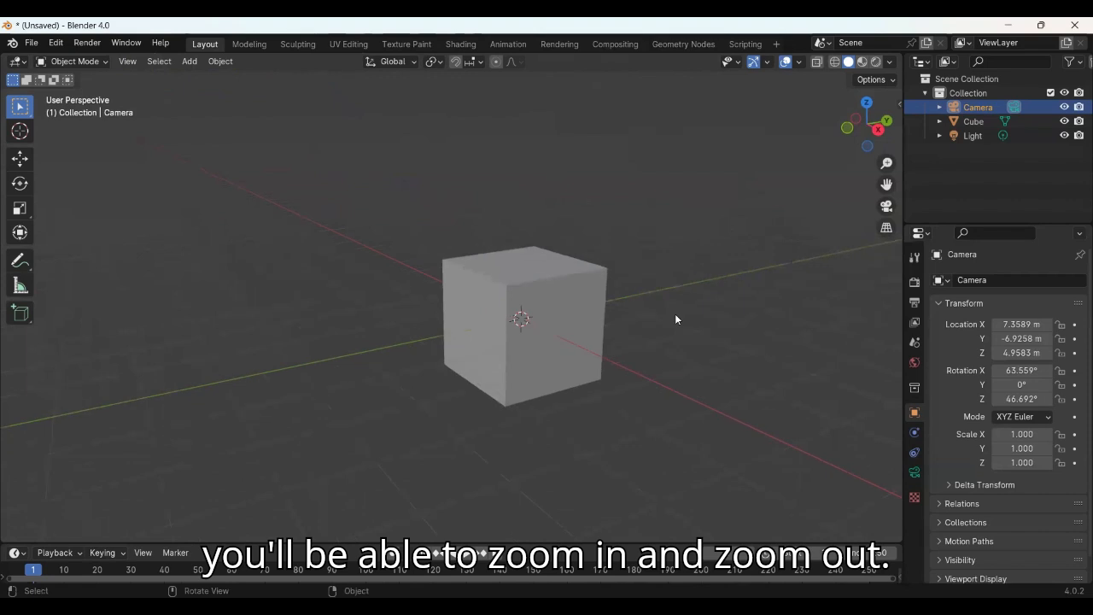
scroll(674, 319, down, 2)
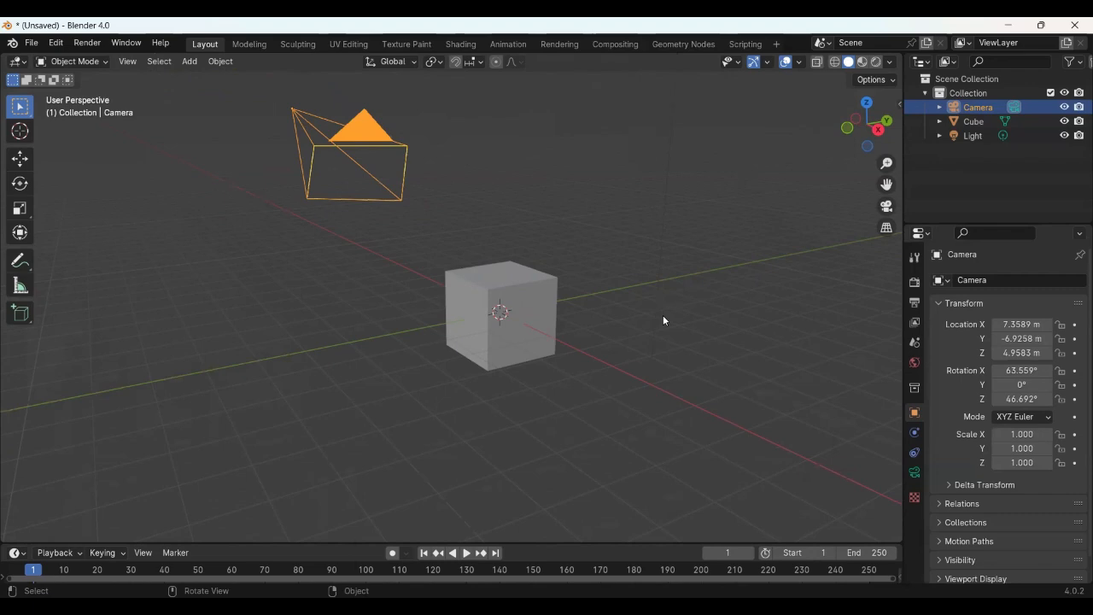
middle_drag(664, 317, 589, 305)
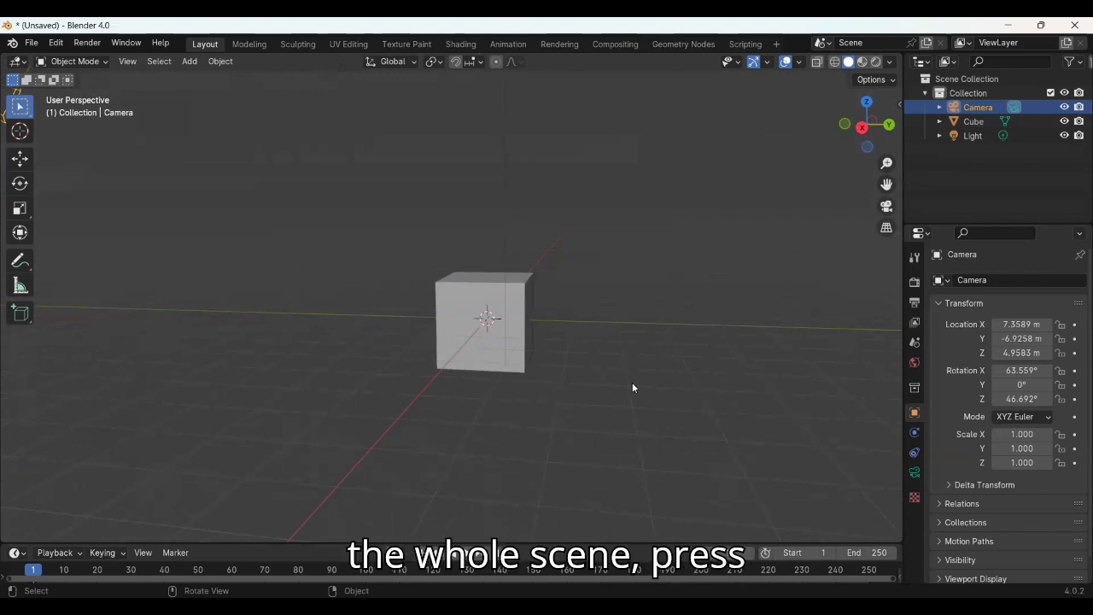
middle_drag(636, 368, 179, 393)
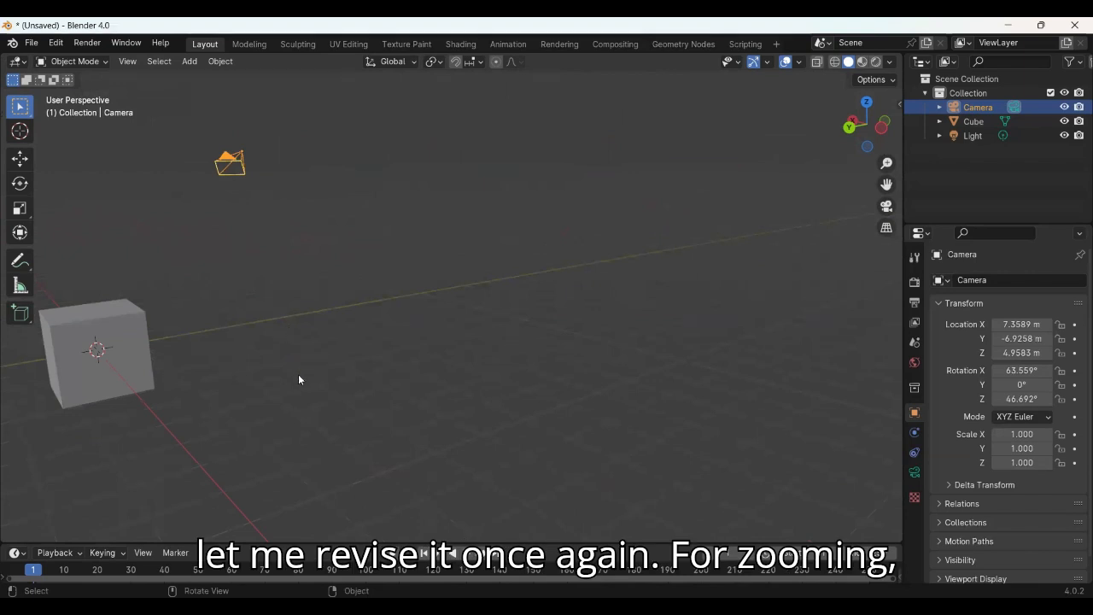
scroll(298, 374, up, 1)
scroll(298, 374, down, 1)
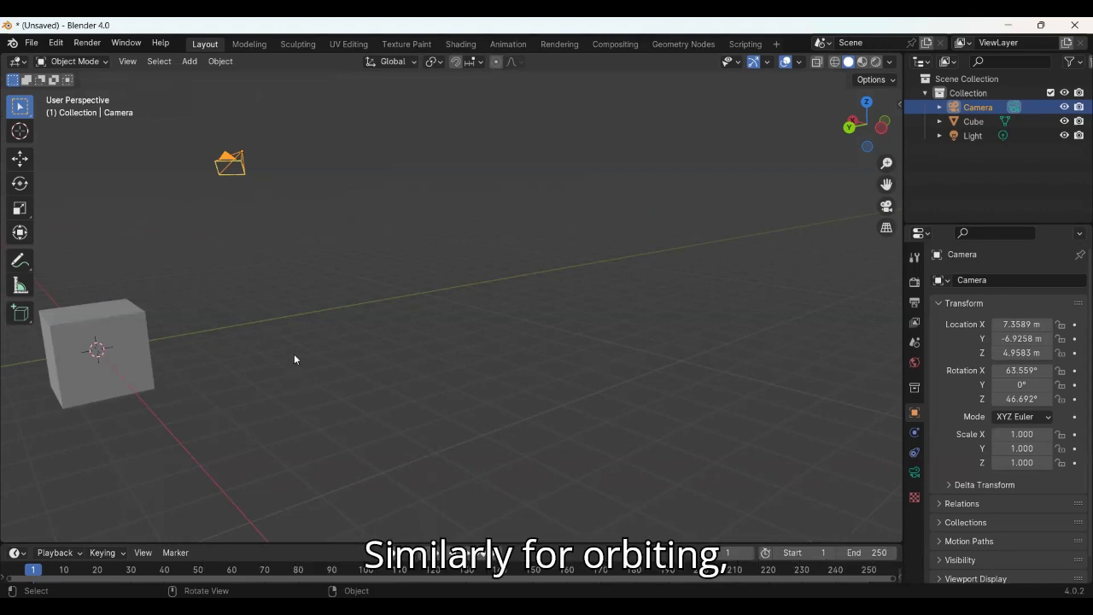
middle_drag(361, 347, 458, 339)
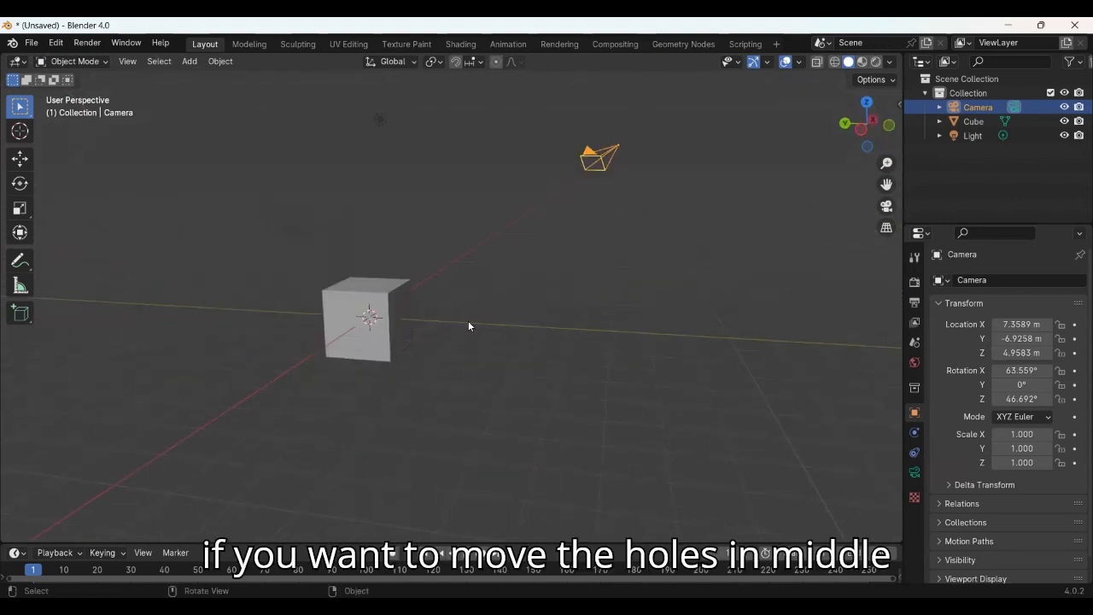
middle_drag(468, 322, 694, 347)
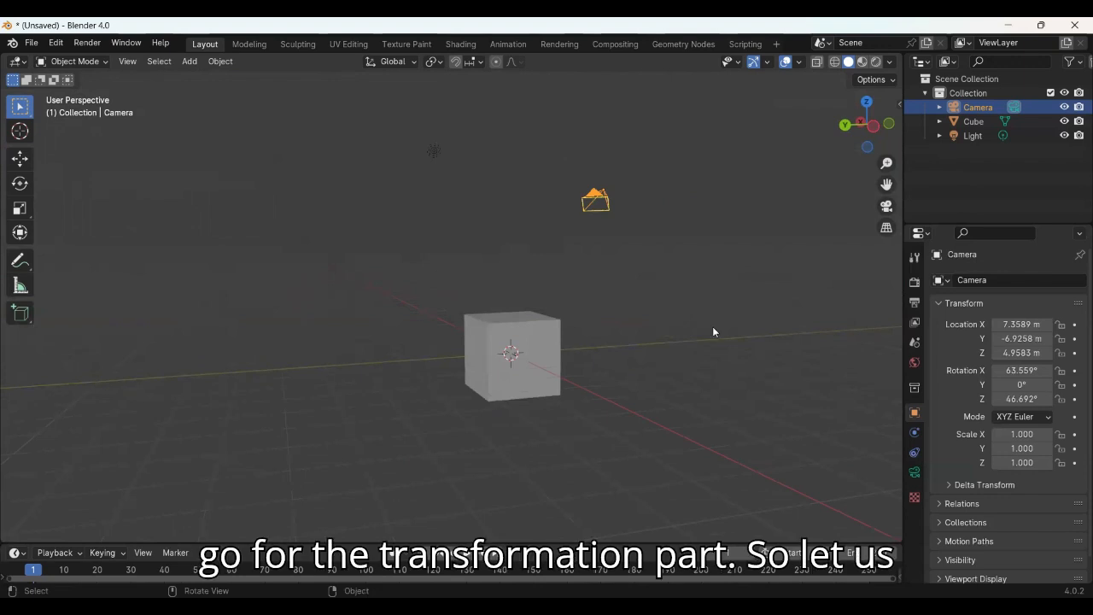
middle_drag(712, 331, 598, 382)
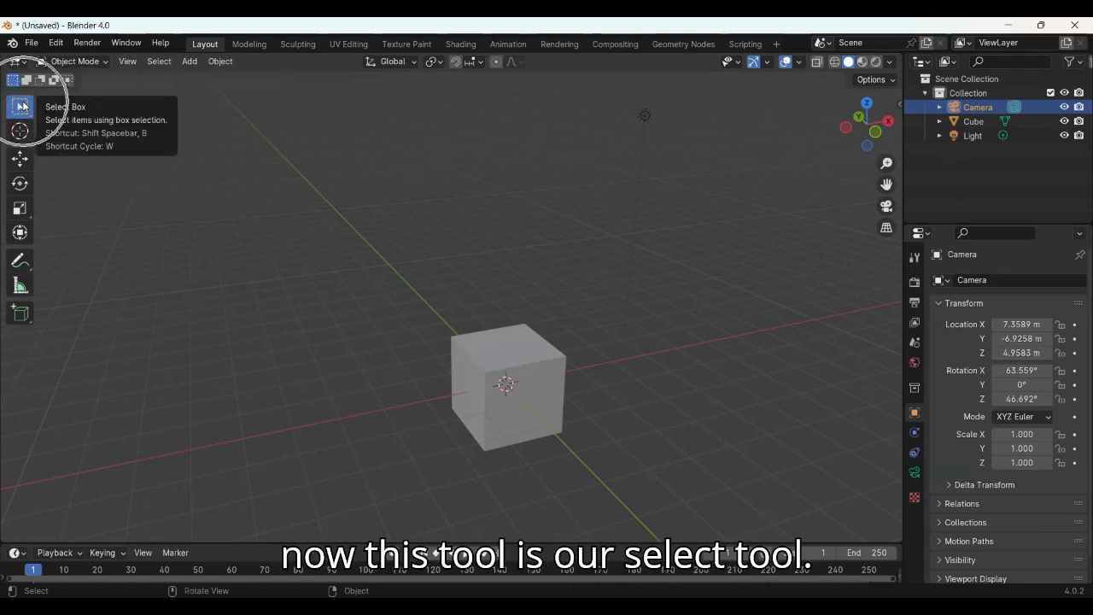
- Select the cube, the light and the camera one at a time, ending with only the camera selected
click(560, 378)
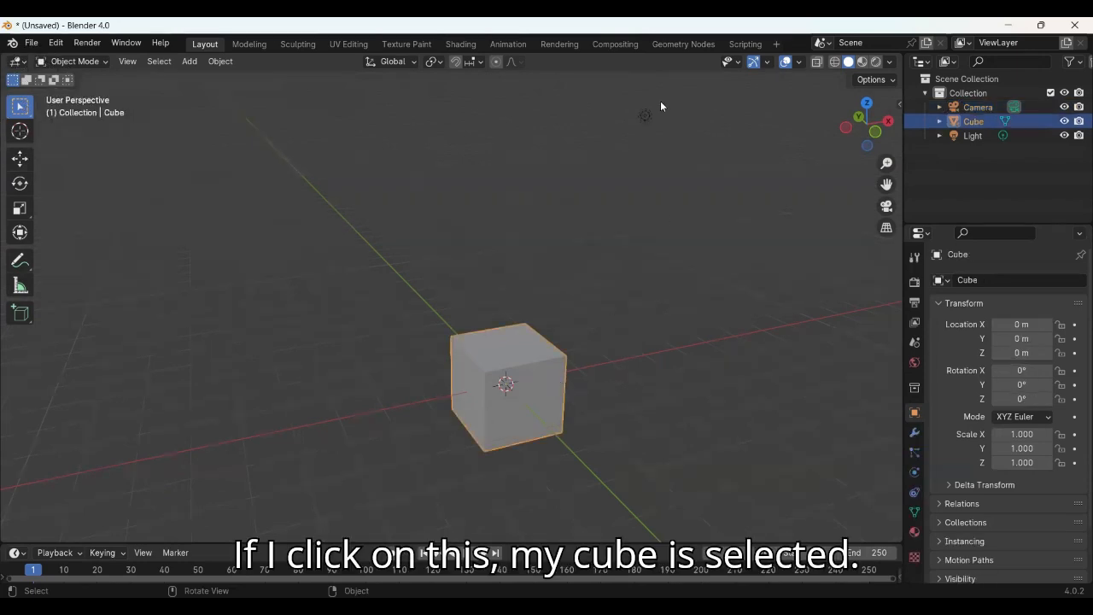
click(643, 114)
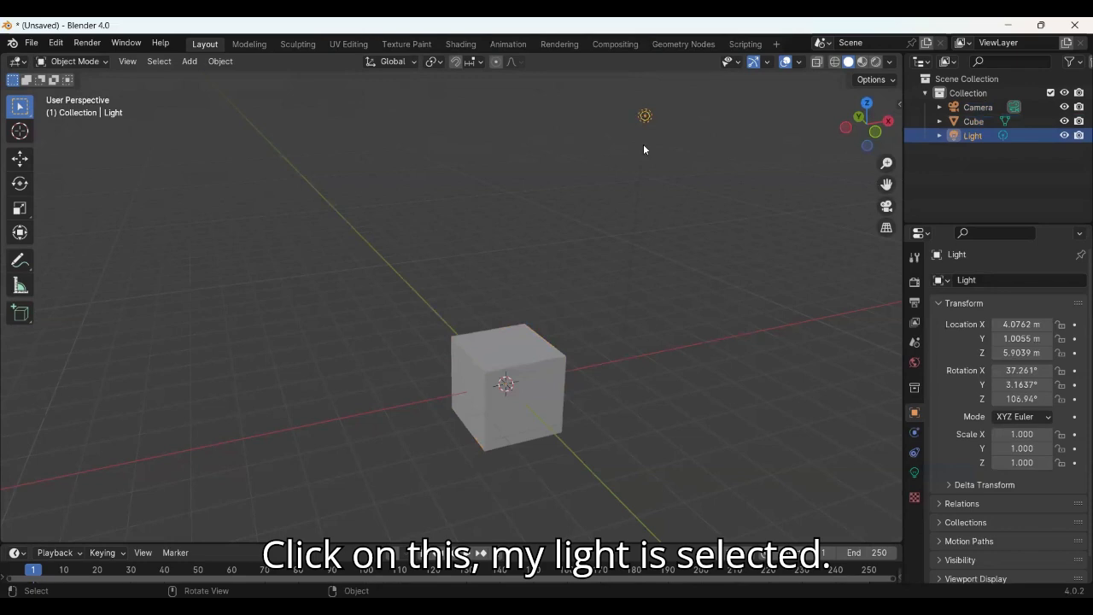
scroll(632, 342, down, 4)
click(696, 274)
middle_drag(699, 325, 539, 324)
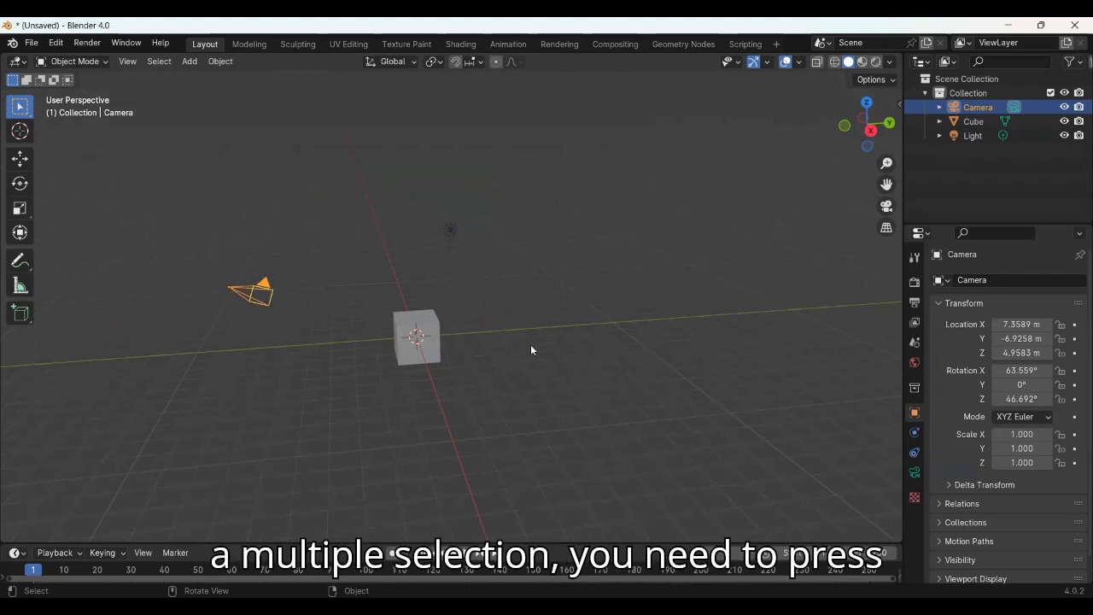
- Add the cube and the light to the camera selection, and deselect all three objects
shift+click(424, 360)
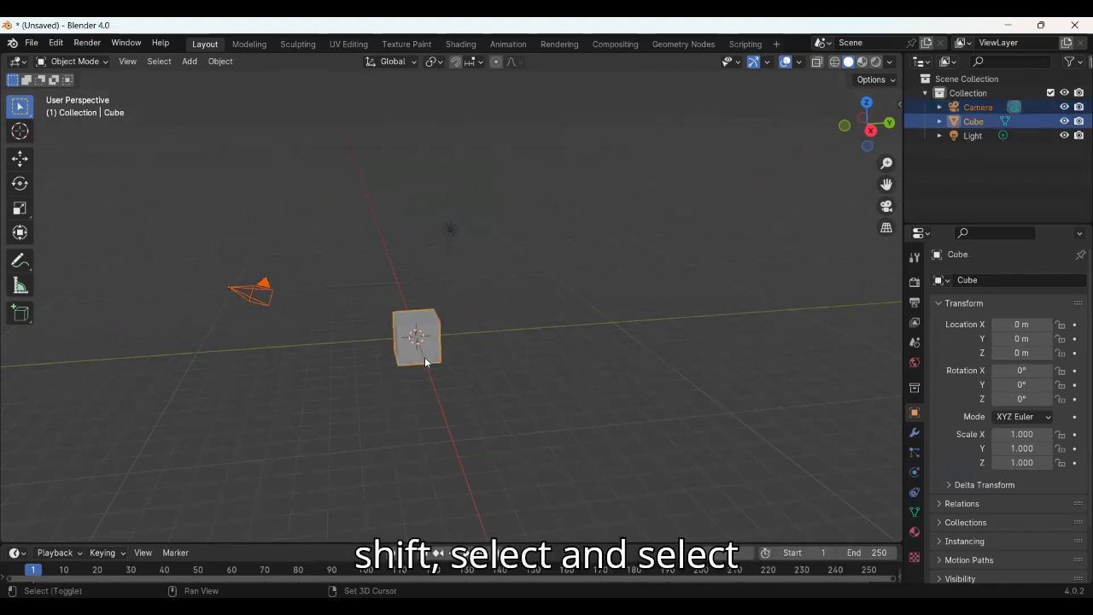
shift+click(451, 229)
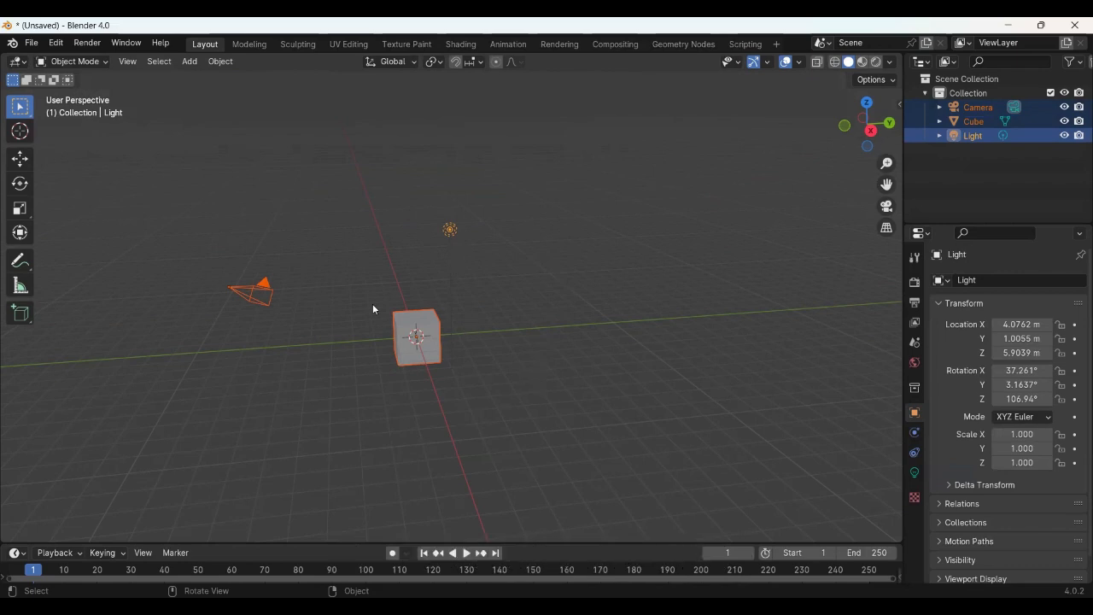
click(493, 293)
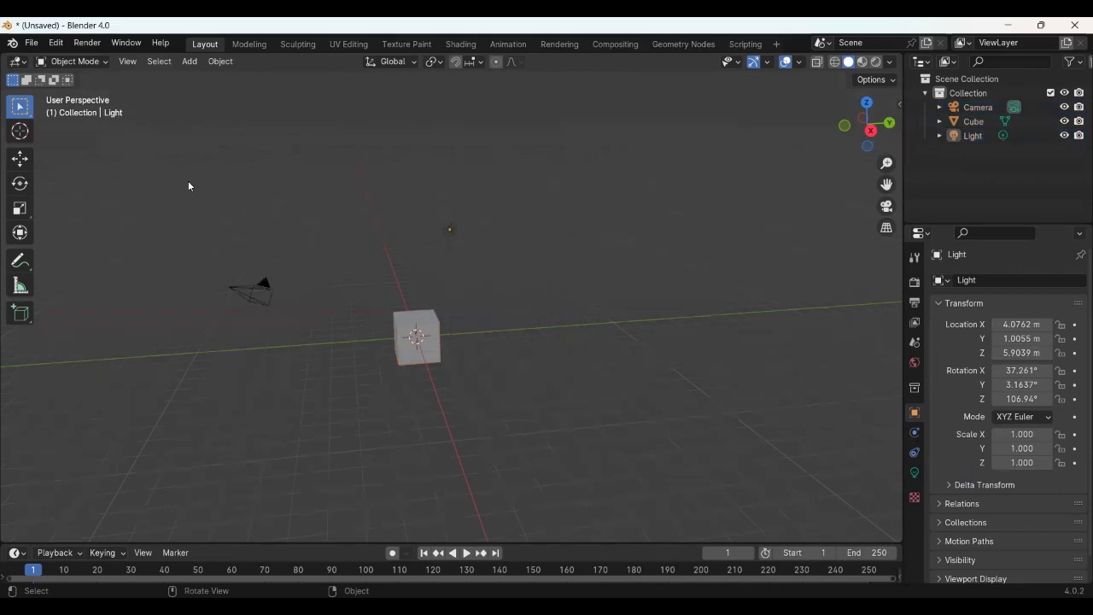
- Move the cube with the Move tool to about X -0.34 m, Y 0.04 m, Z 0.27 m
click(20, 160)
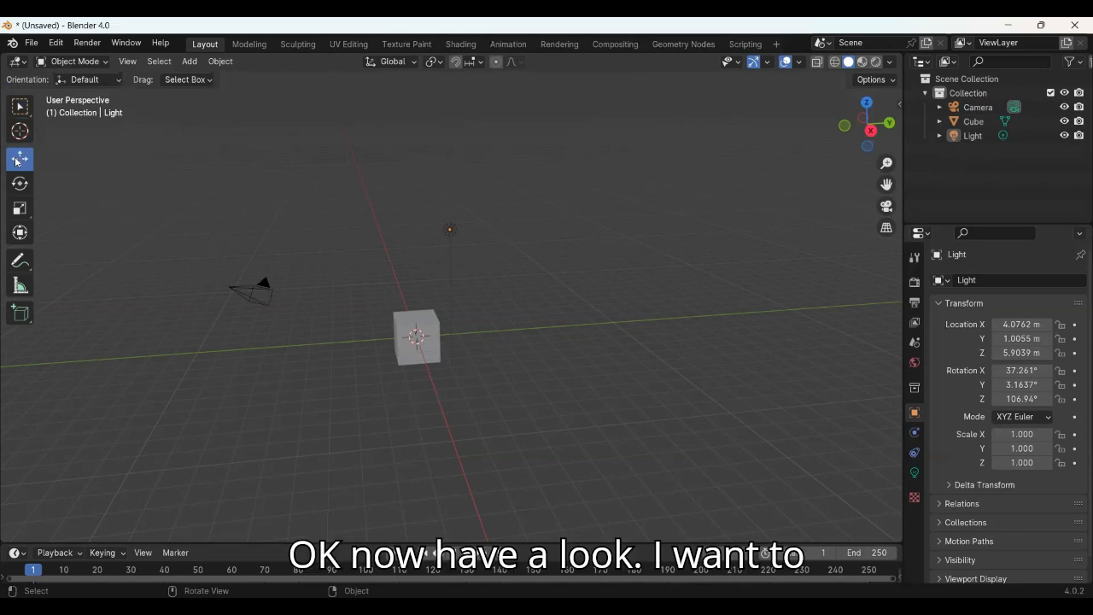
click(437, 346)
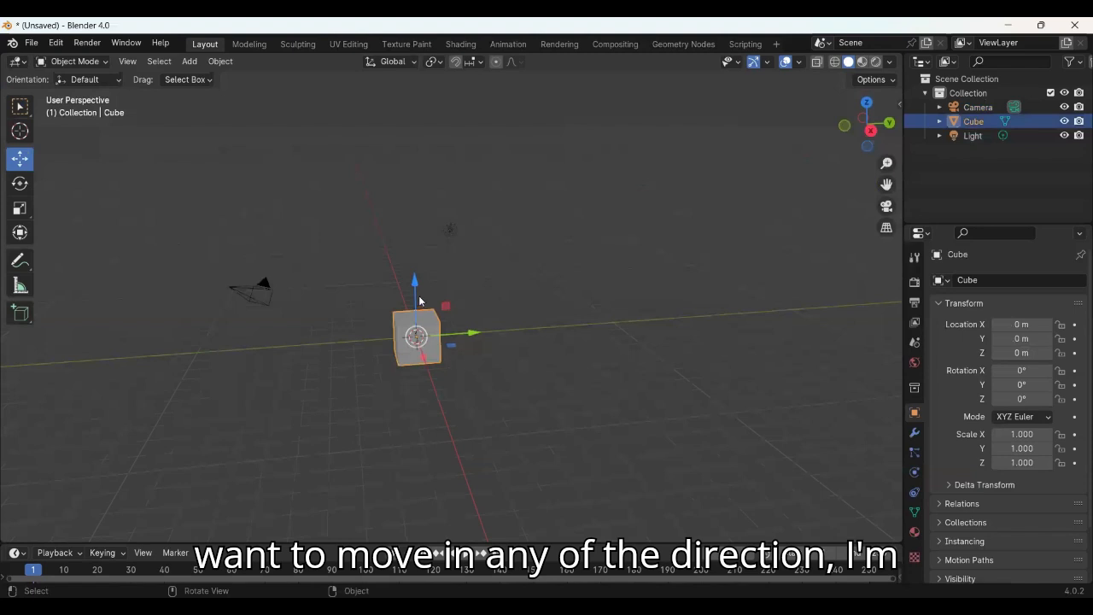
drag(414, 266, 436, 342)
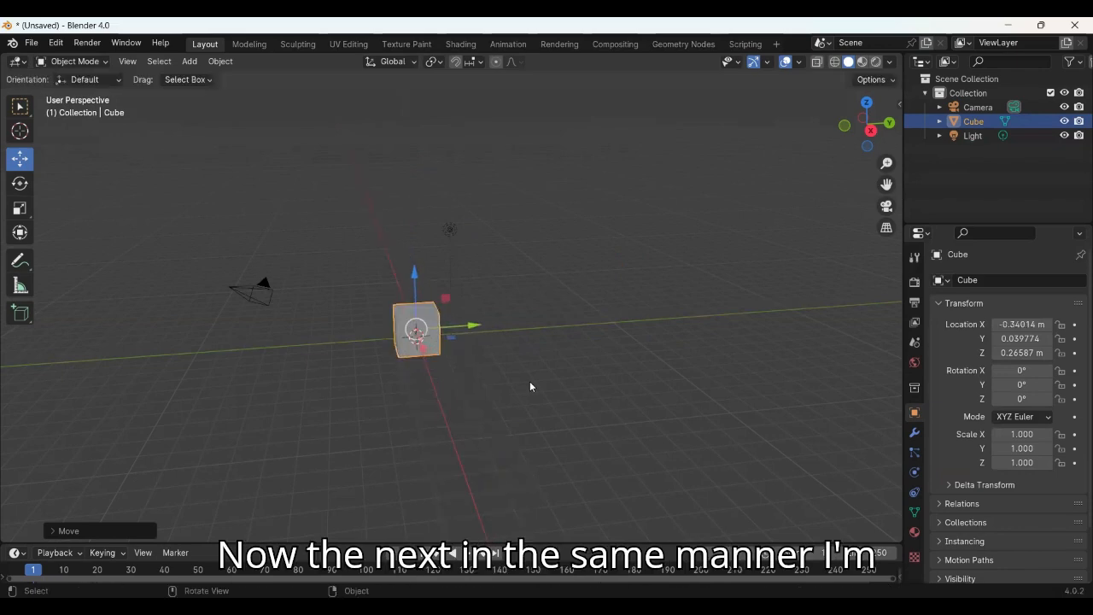
- Rotate the cube with the Rotate tool around single axes and freely, ending at about X -345.76°, Y 44.84°, Z -457.51°
click(19, 183)
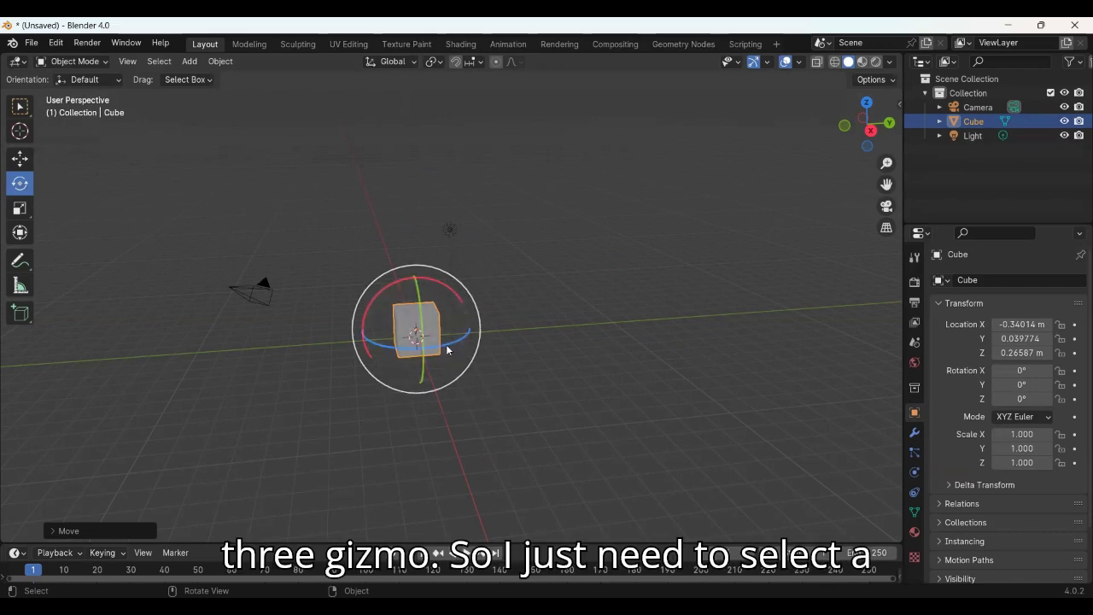
drag(447, 349, 398, 356)
drag(419, 296, 408, 411)
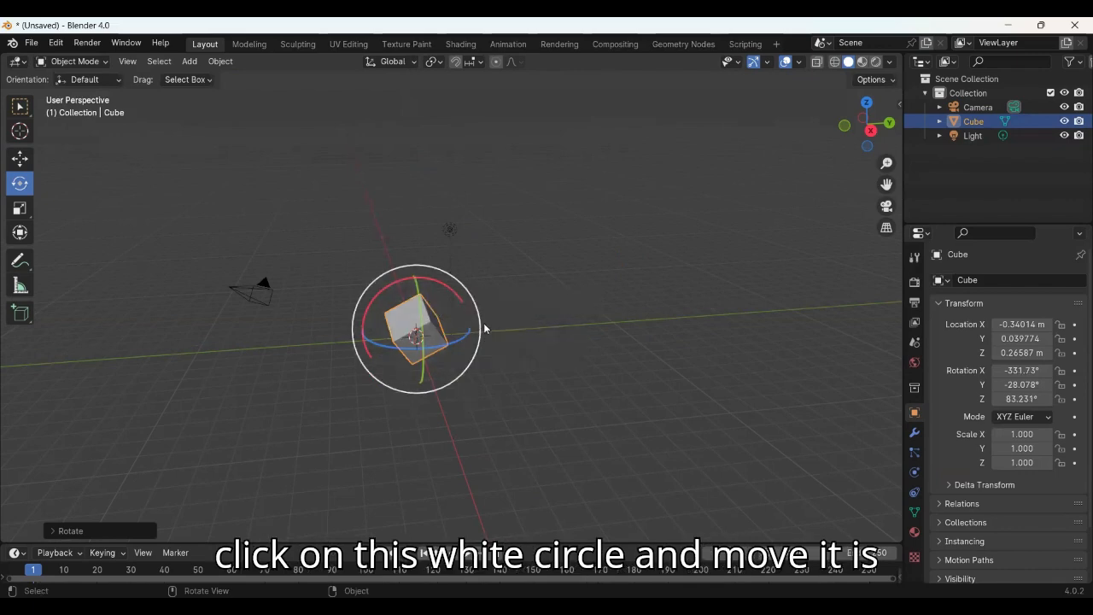
drag(483, 329, 488, 457)
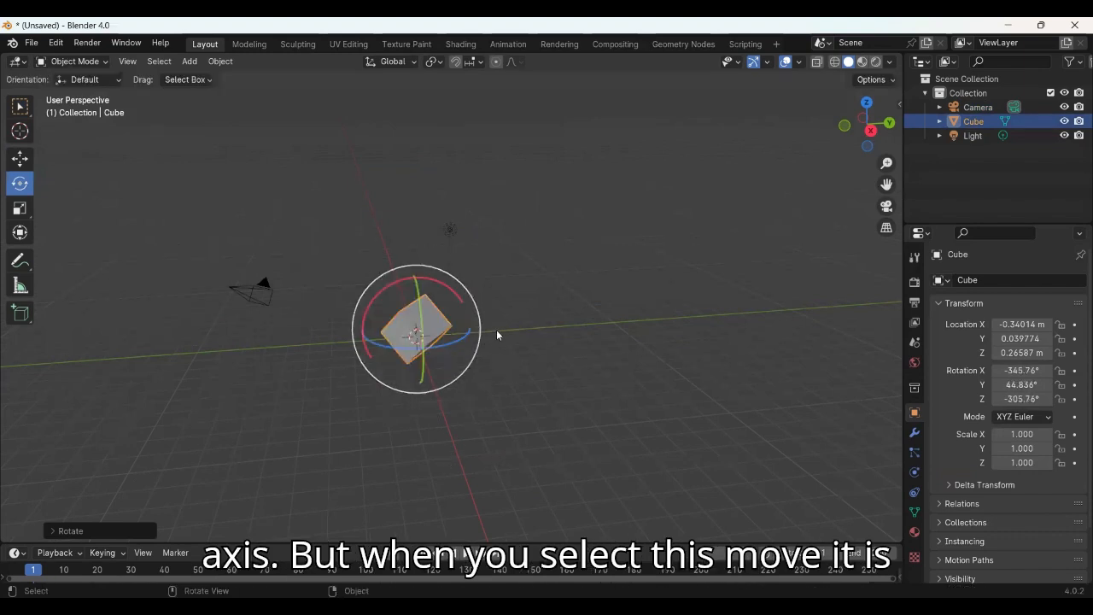
drag(462, 341, 274, 382)
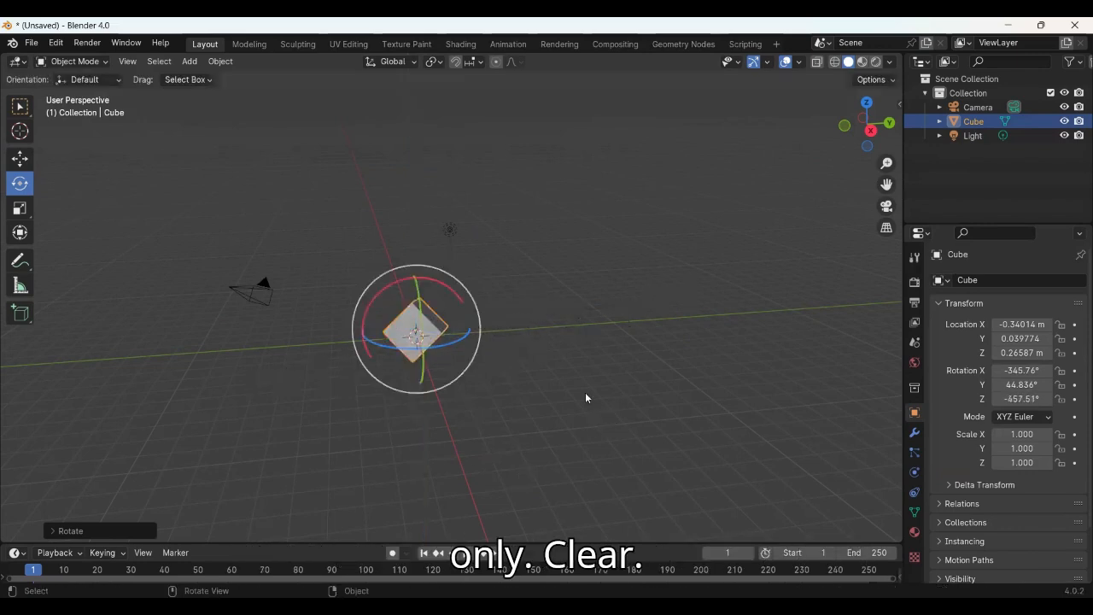
- Deselect the cube and try to clear its location and rotation without selecting it
click(503, 397)
drag(376, 274, 487, 386)
click(471, 379)
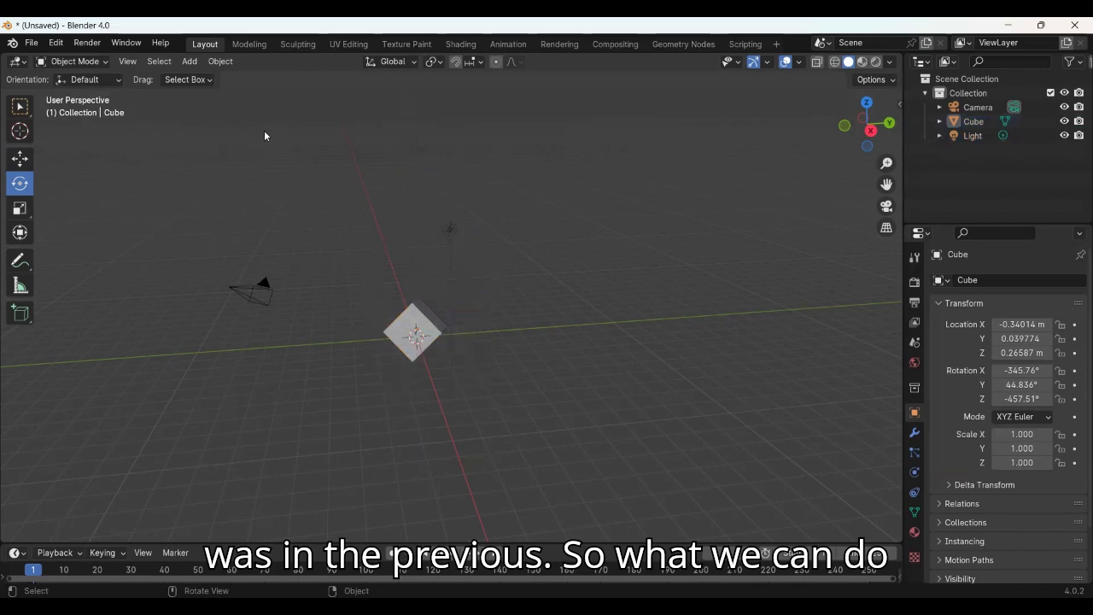
click(225, 62)
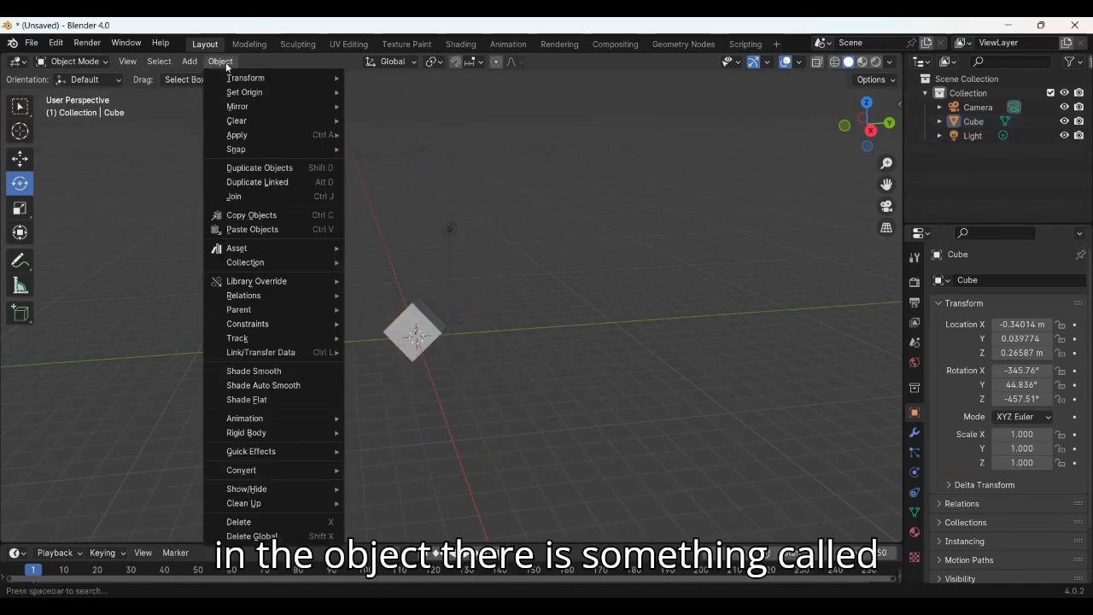
mouse_move(248, 119)
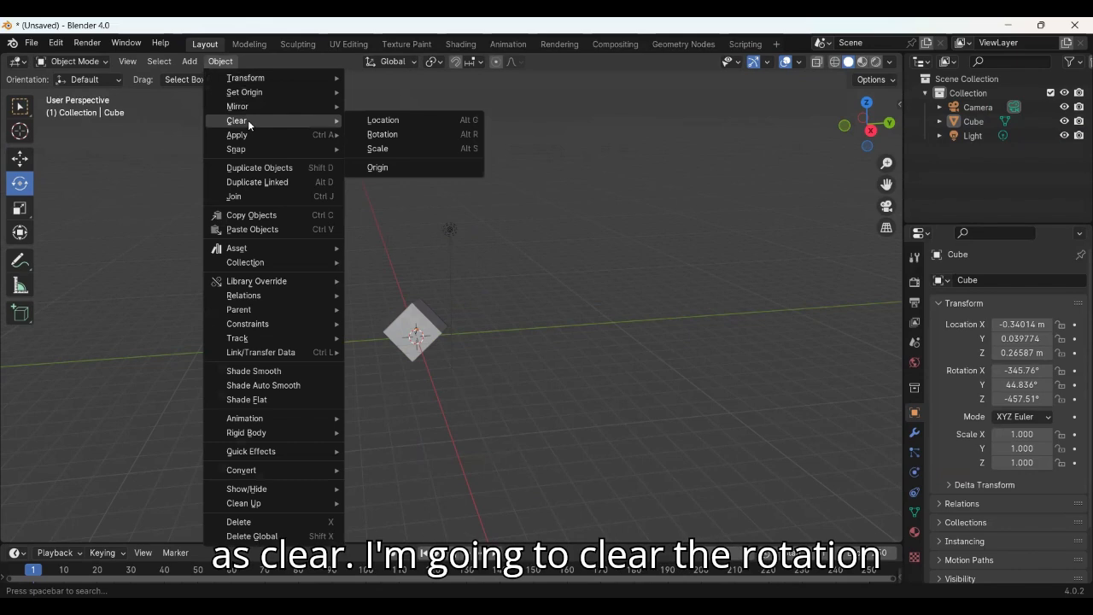
click(391, 120)
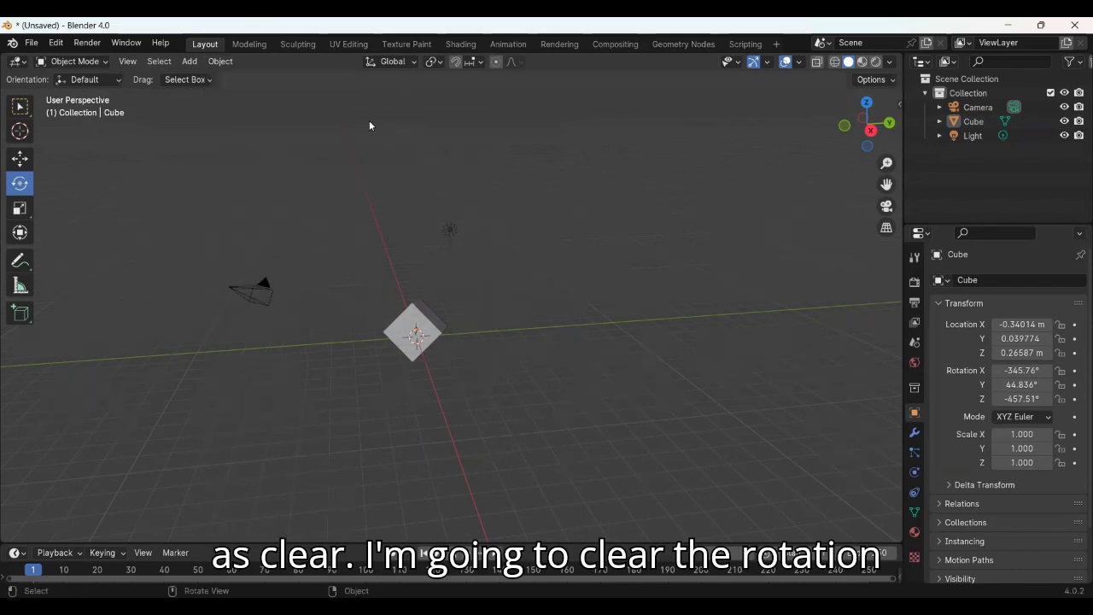
click(217, 62)
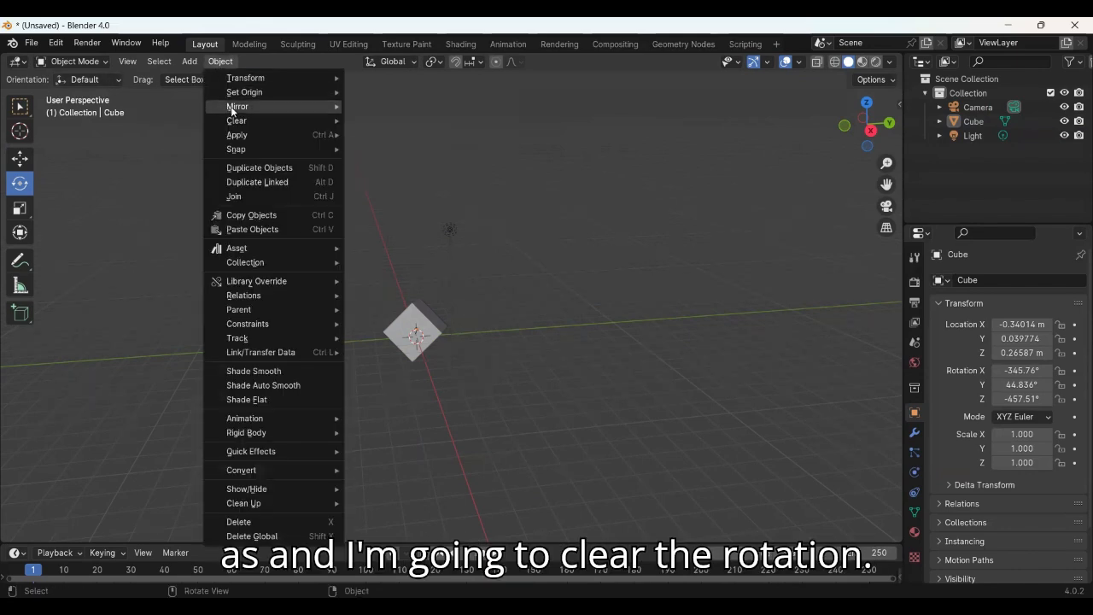
mouse_move(233, 121)
click(421, 132)
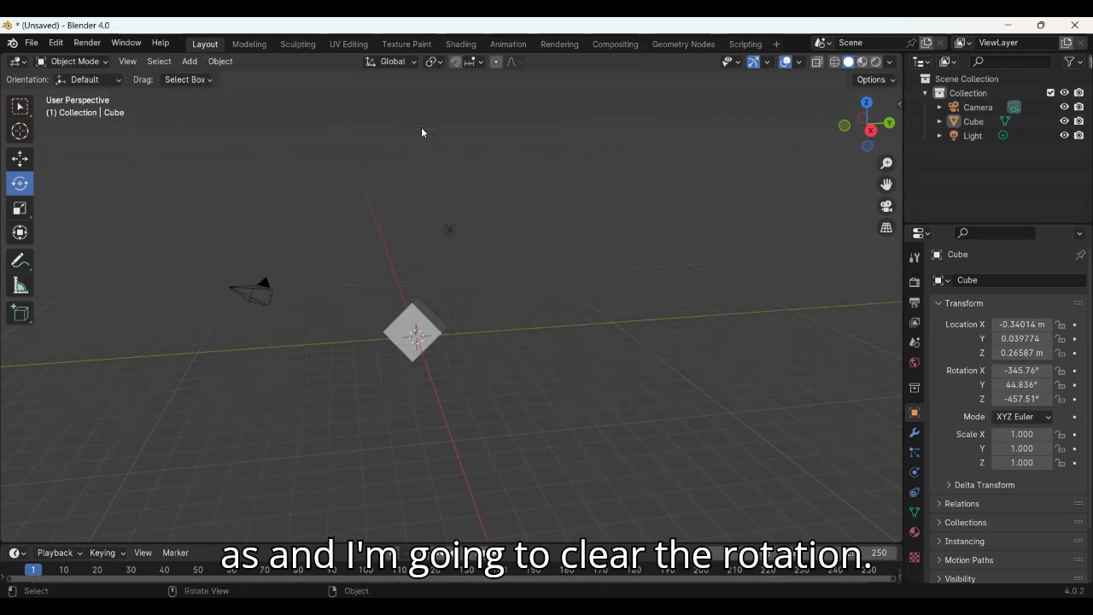
- Select the cube and clear its rotation and its location
click(433, 329)
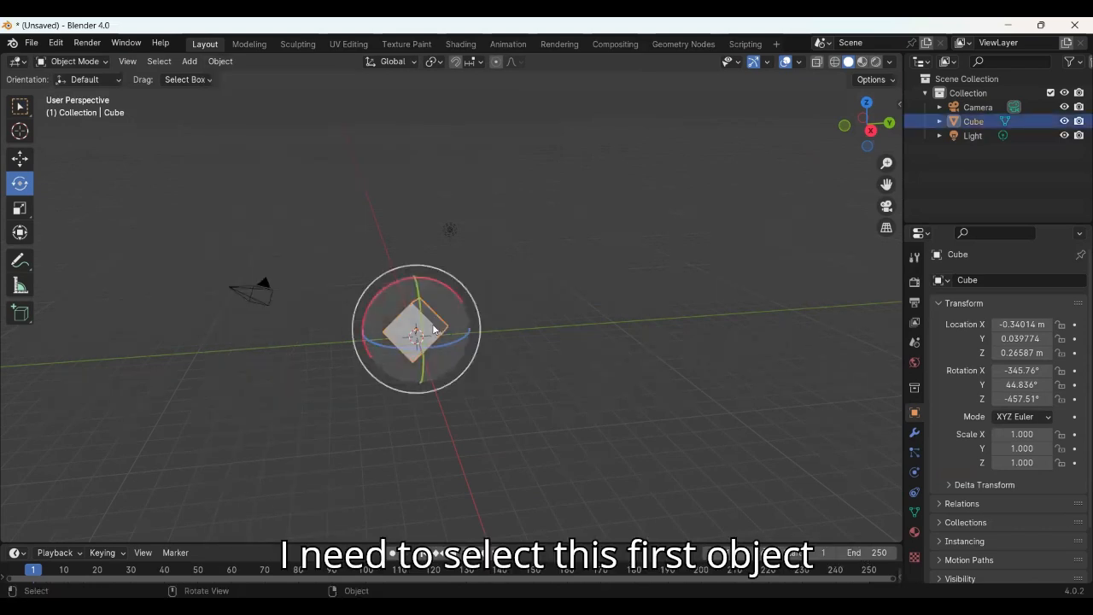
click(217, 61)
mouse_move(231, 123)
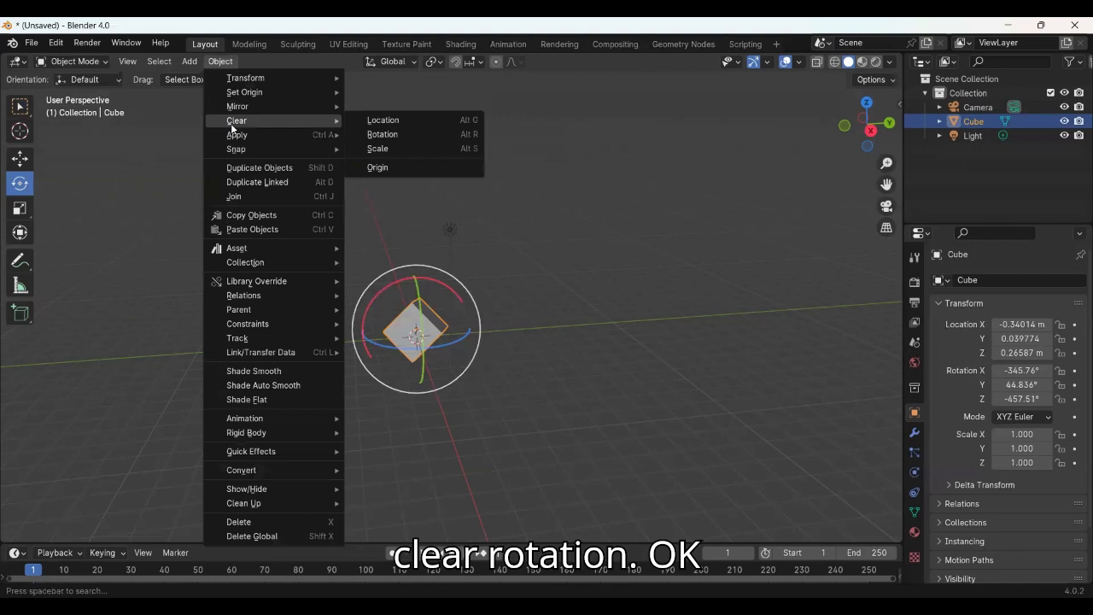
click(400, 133)
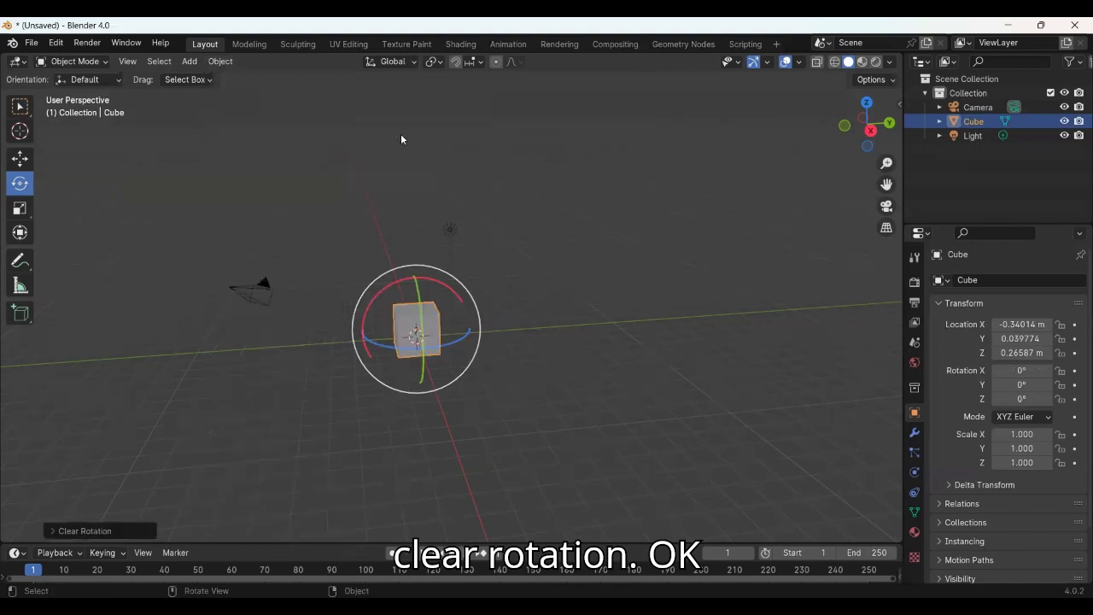
click(219, 60)
mouse_move(270, 124)
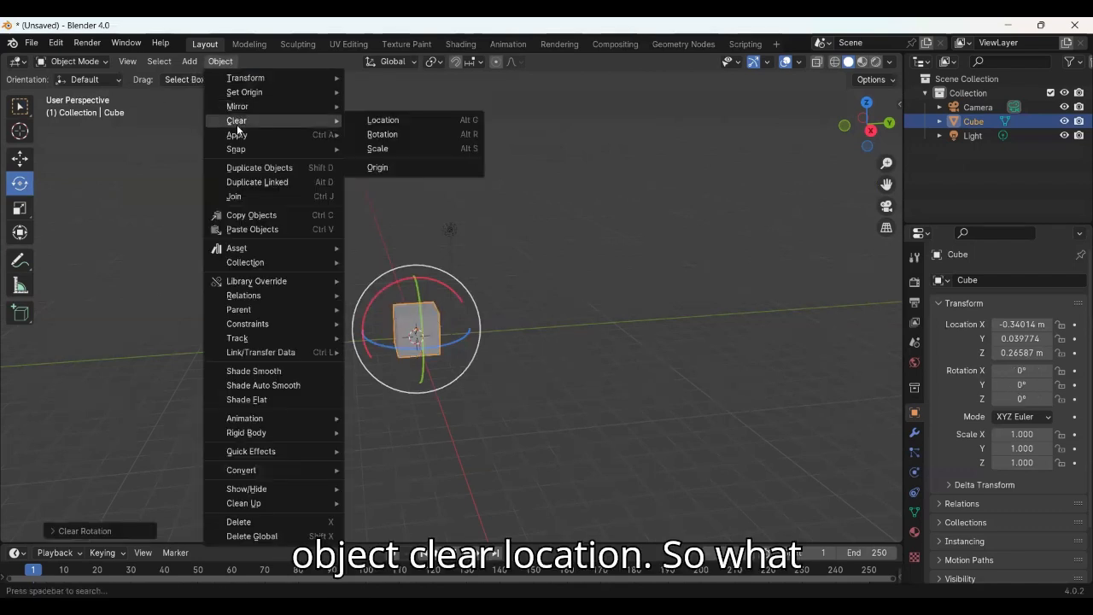
click(420, 124)
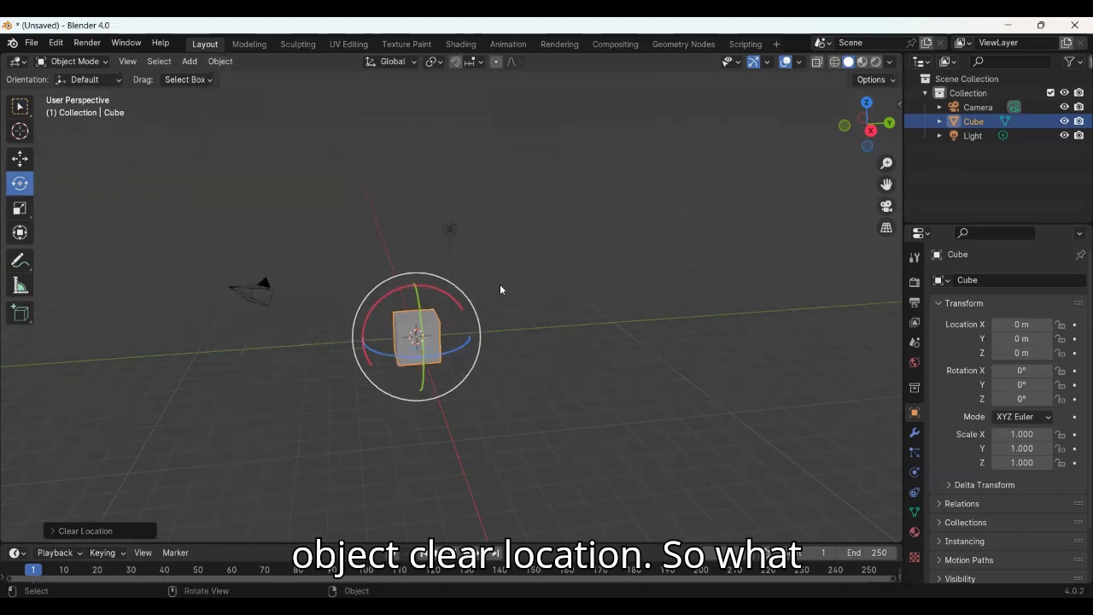
- Stretch the cube into a flat slab with the Scale tool, to a scale of about X 6.54, Y 6.00, Z 0.77
middle_drag(661, 394, 585, 394)
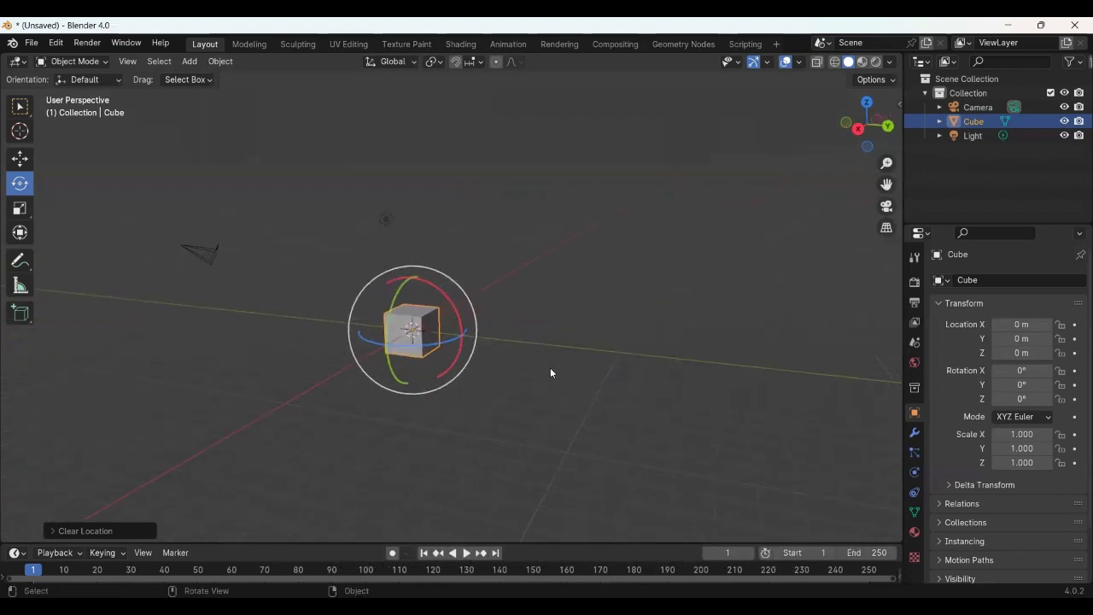
click(20, 207)
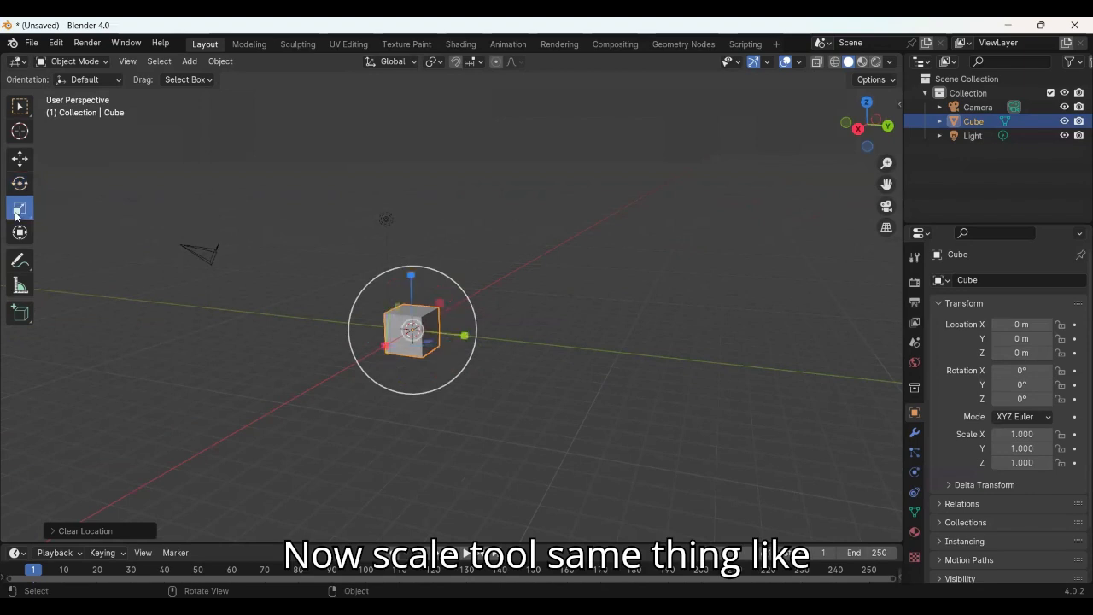
drag(464, 335, 633, 397)
drag(382, 345, 254, 422)
drag(411, 276, 505, 348)
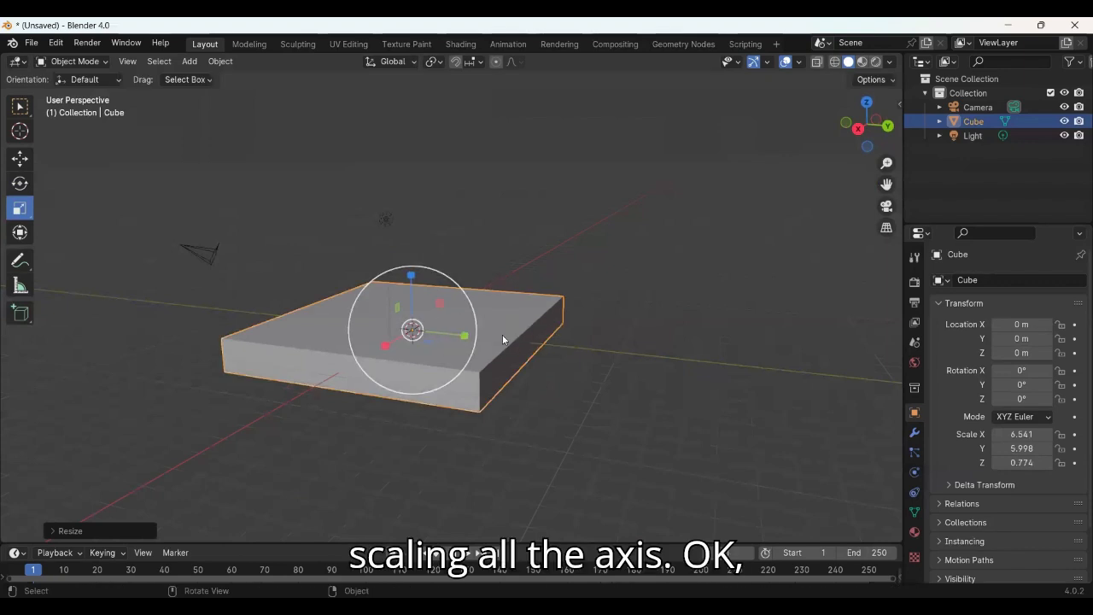
click(596, 381)
click(489, 363)
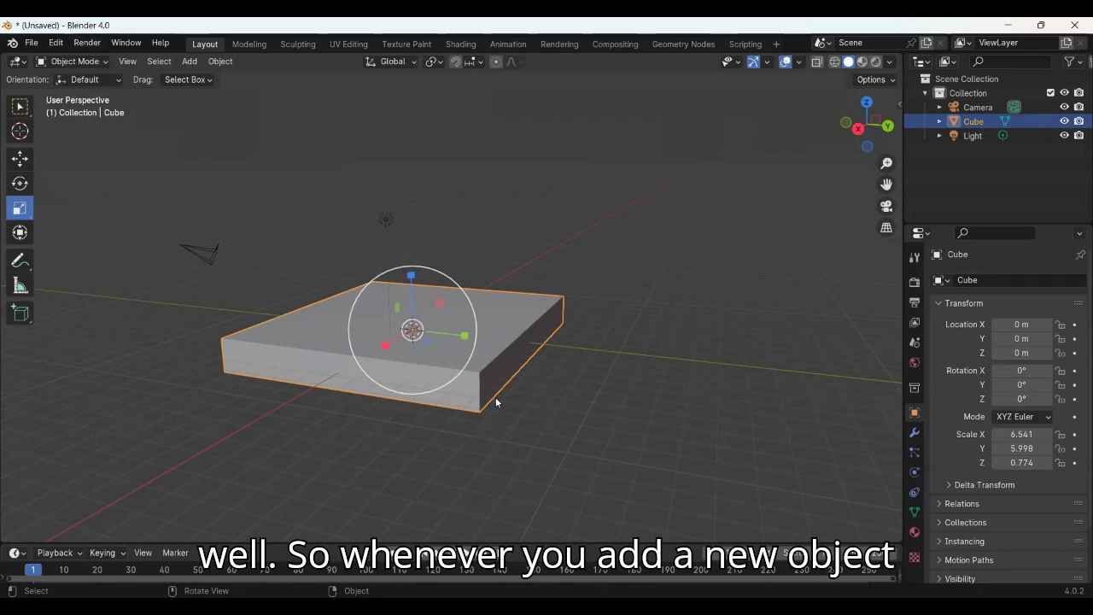
- Move the slab to about X -0.56 m, Y -0.13 m, Z 1.77 m and rotate it to about X -349.36°, Y 0.49°, Z 3.48°
middle_drag(568, 396, 633, 399)
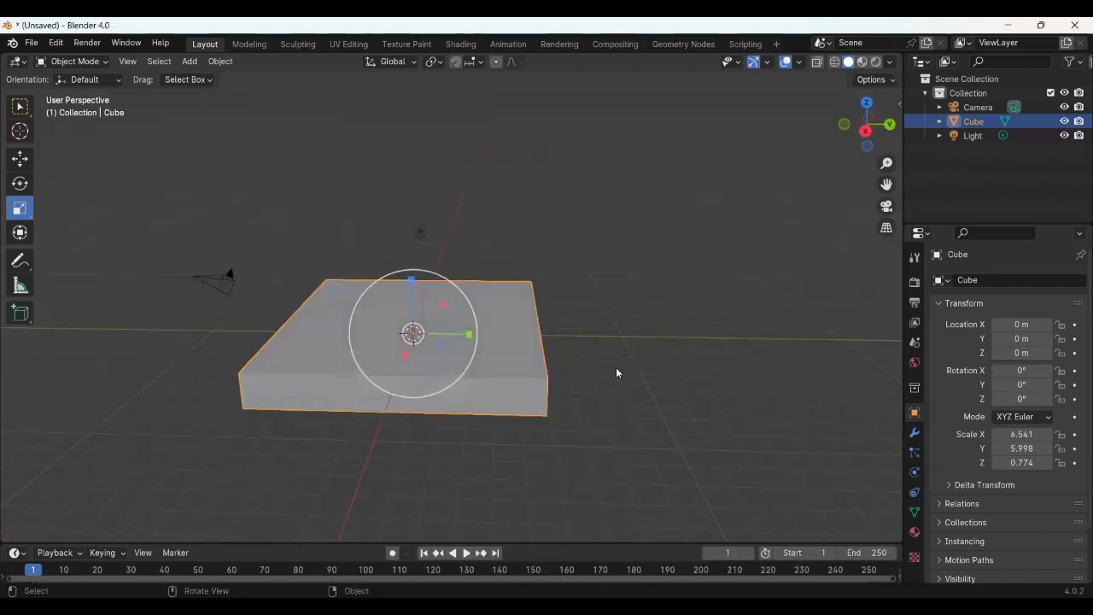
key(g)
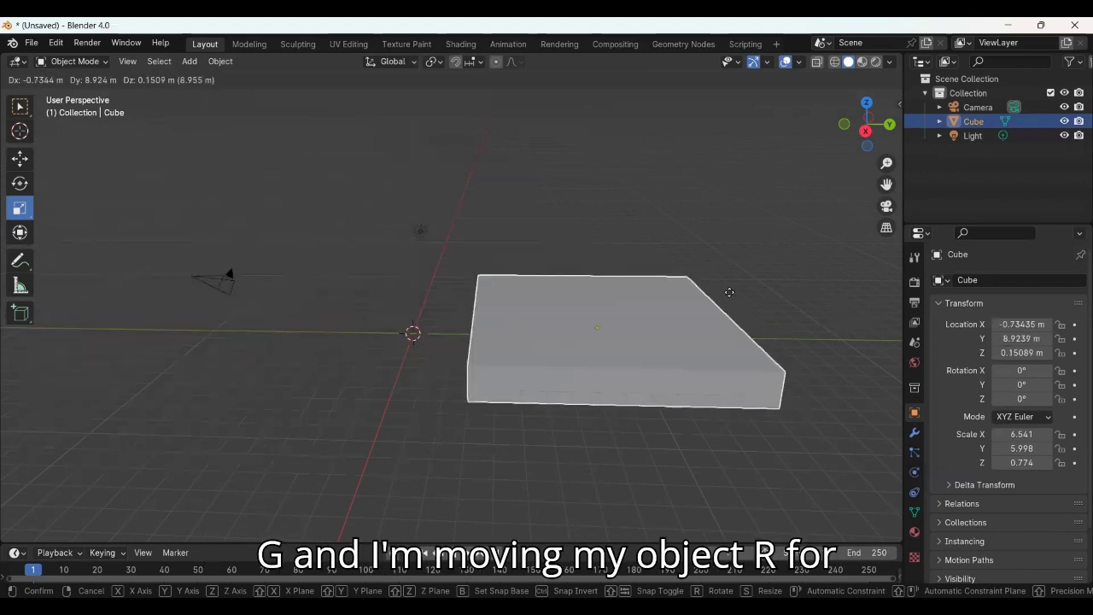
click(670, 293)
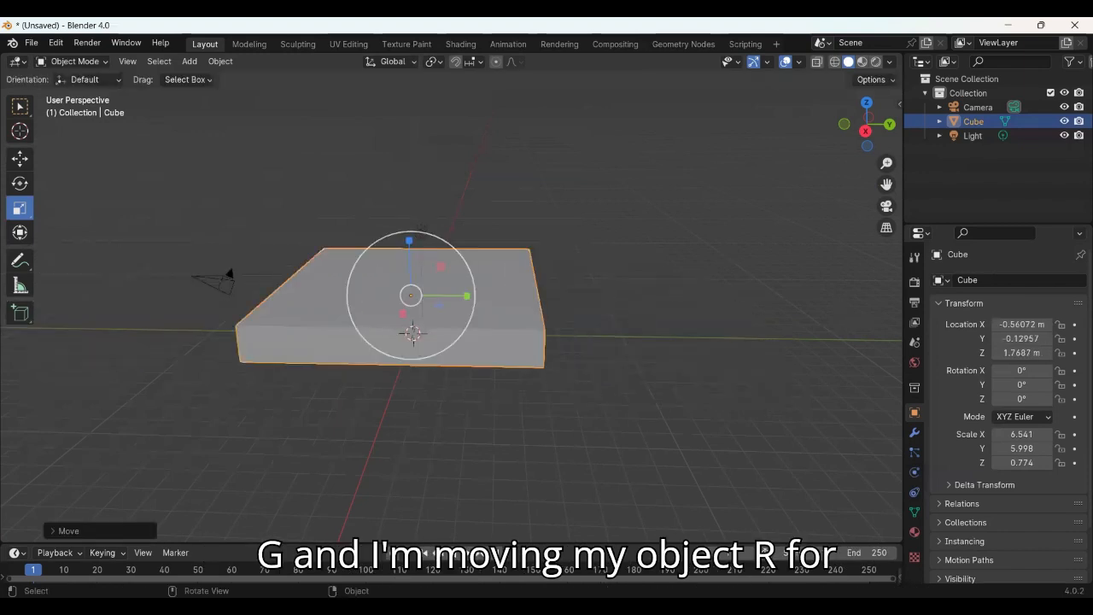
key(r)
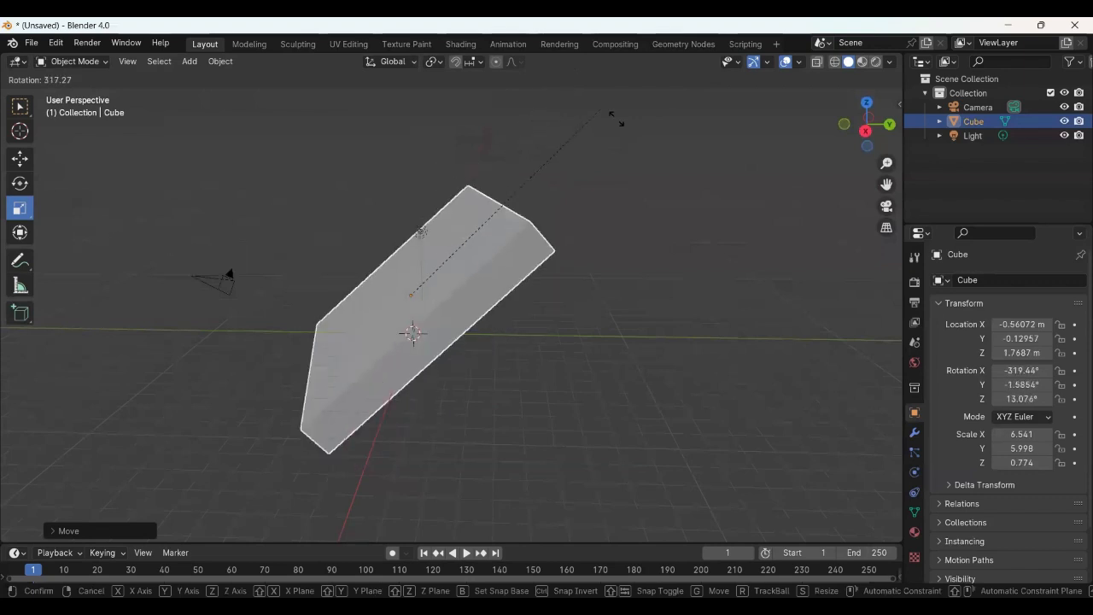
click(697, 233)
- Scale the slab uniformly to about X 5.92, Y 5.43, Z 0.70 and move it to about X -0.60 m, Y 1.17 m, Z 1.57 m
key(s)
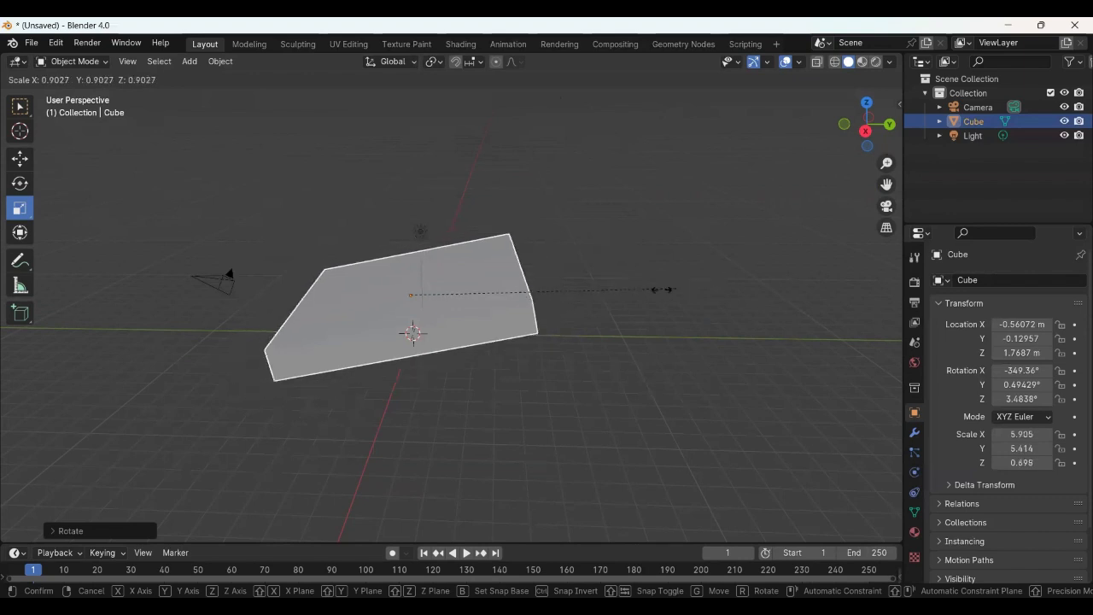
click(675, 272)
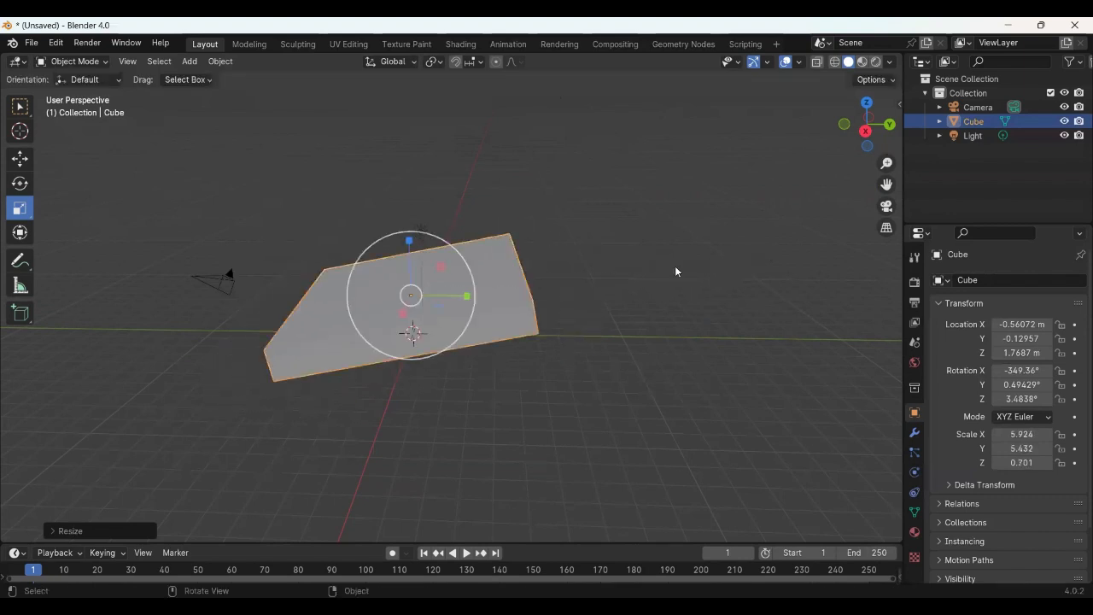
key(g)
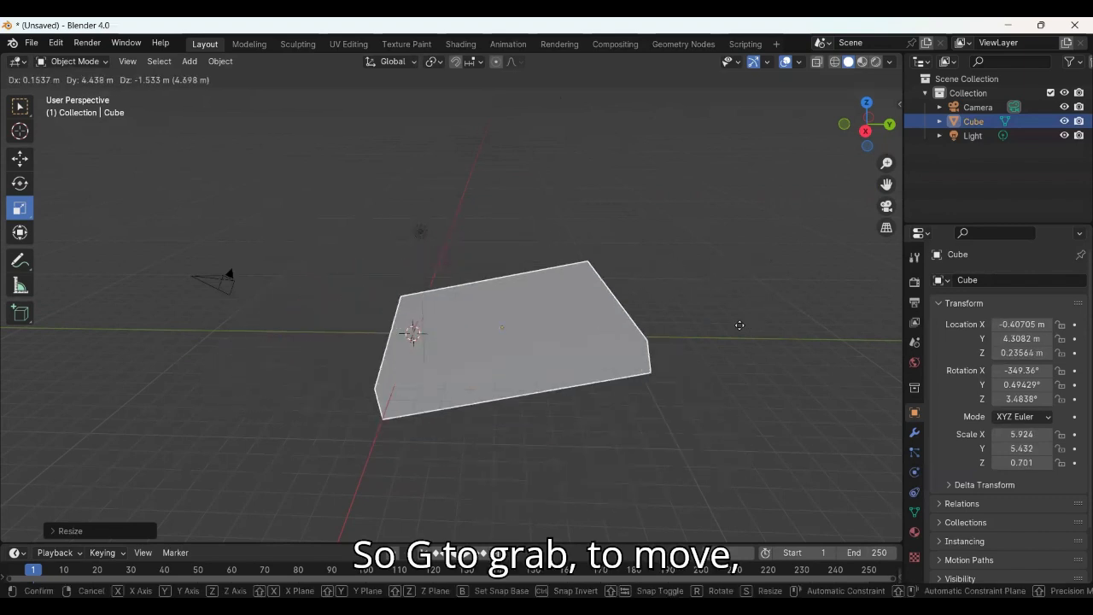
click(704, 275)
- Rotate the slab to about X -330.11°, Y -0.27°, Z 9.78° and scale it uniformly to about X 6.49, Y 5.95, Z 0.77
key(r)
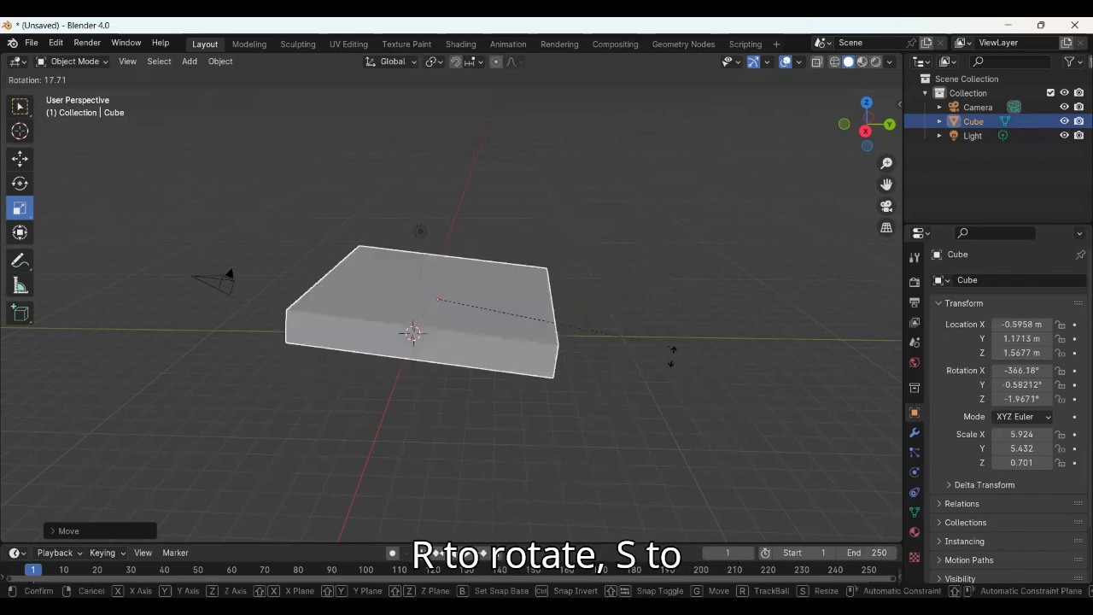
click(592, 227)
key(s)
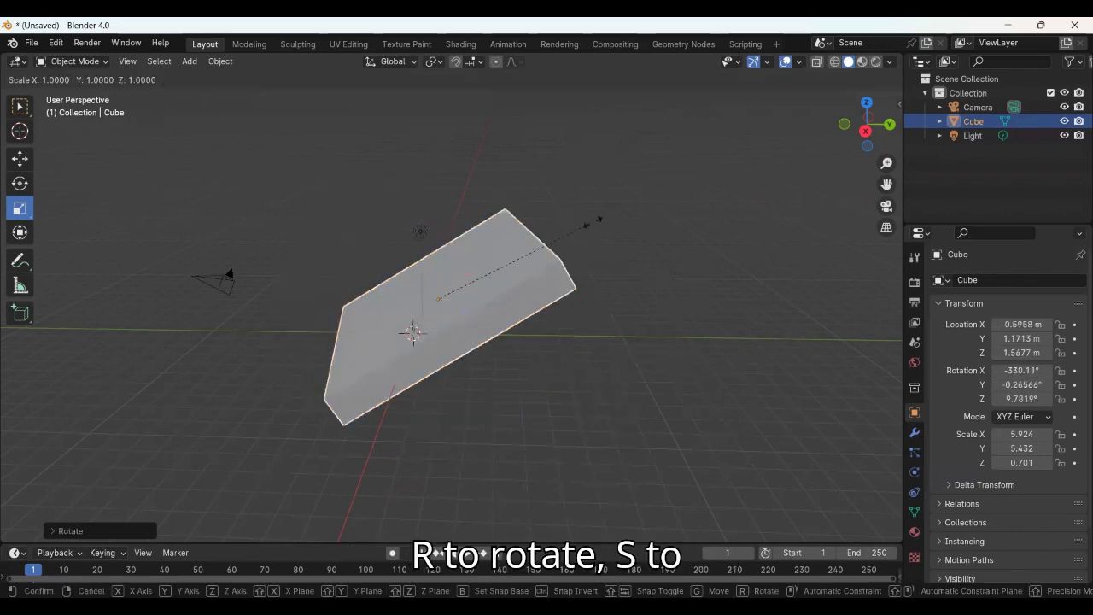
click(611, 344)
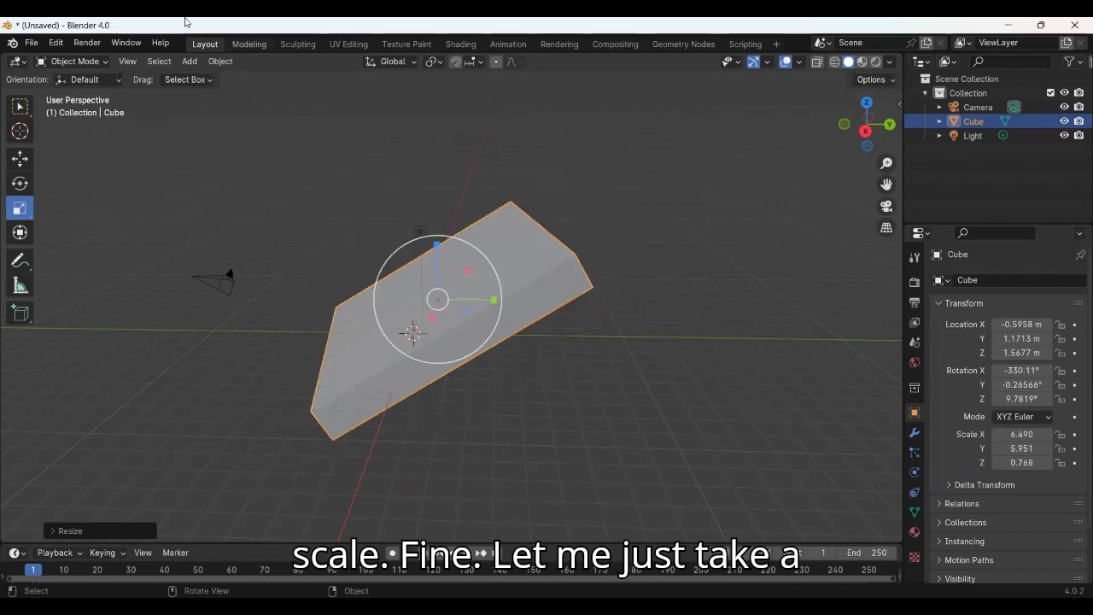
- Start a new General file and discard the changes to the current scene
click(31, 43)
mouse_move(36, 59)
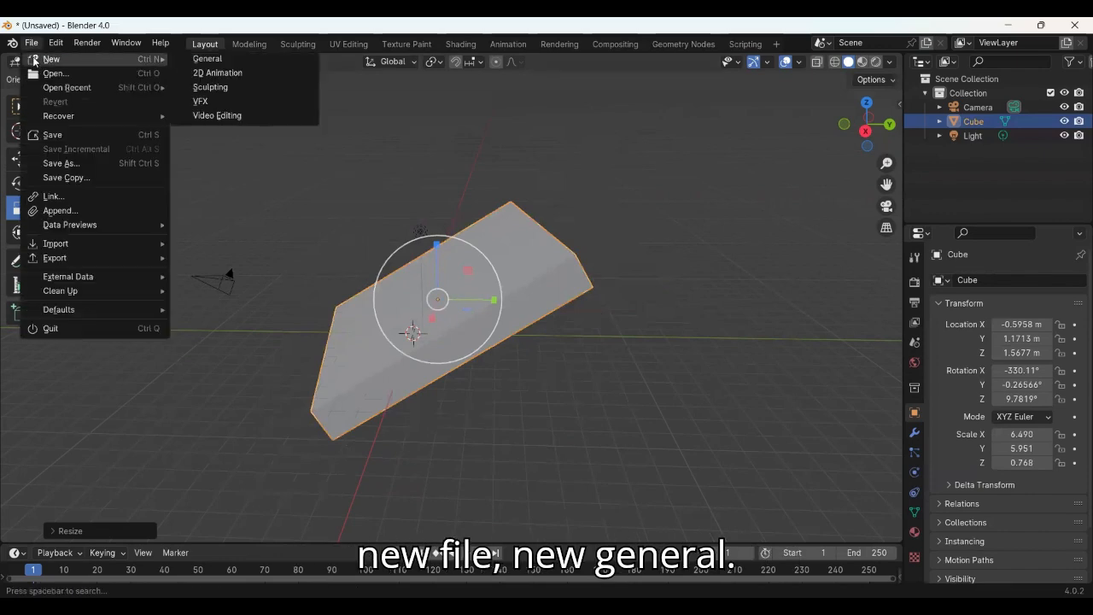
click(206, 59)
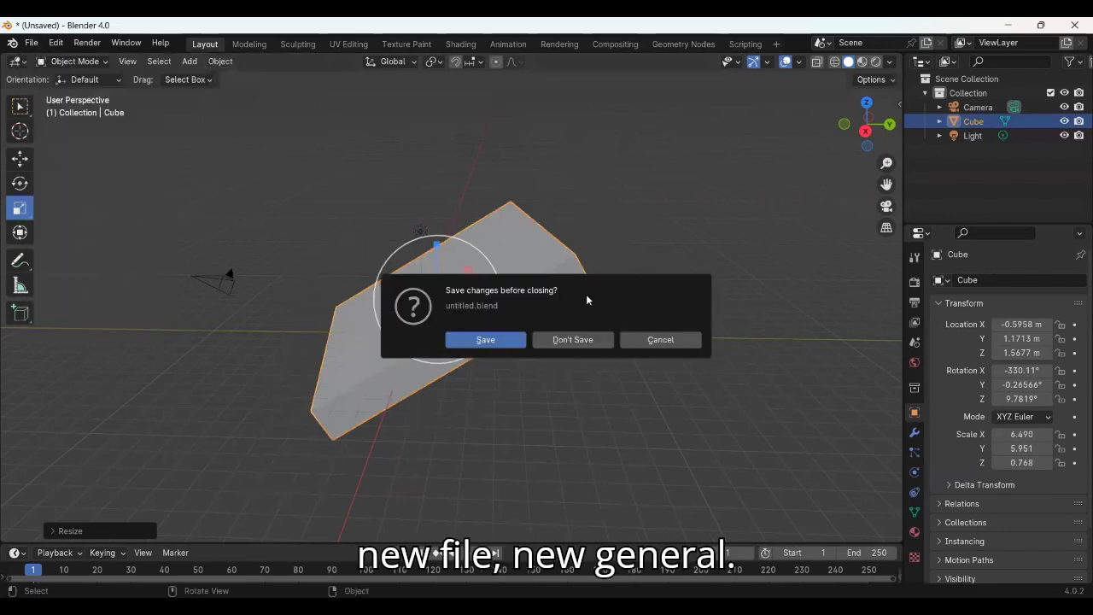
click(577, 340)
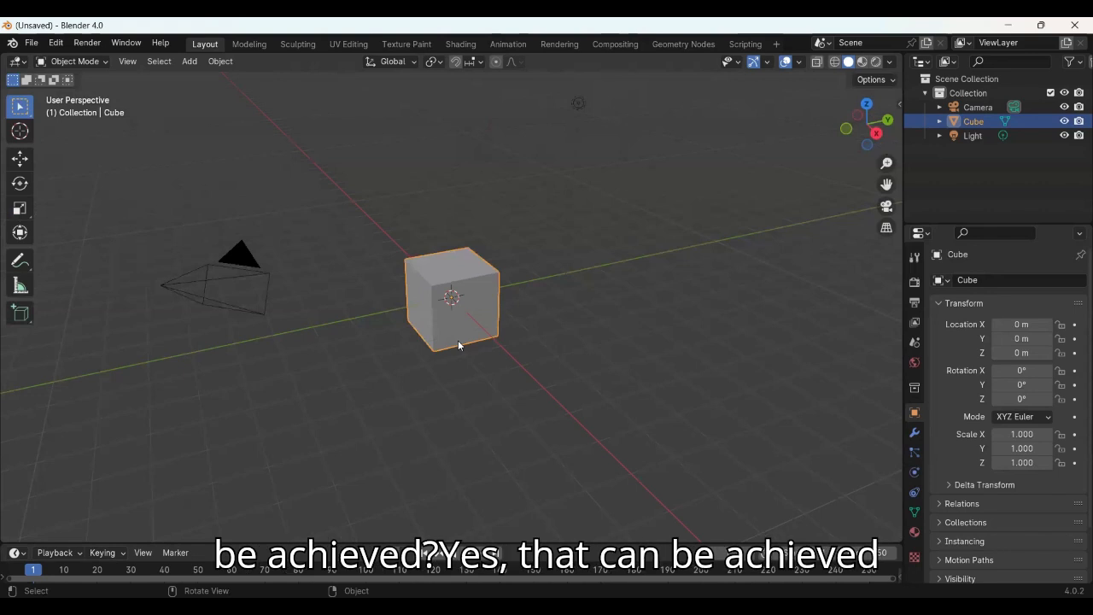
- Move the cube along the global X axis only, to about X 0.097 m
click(19, 158)
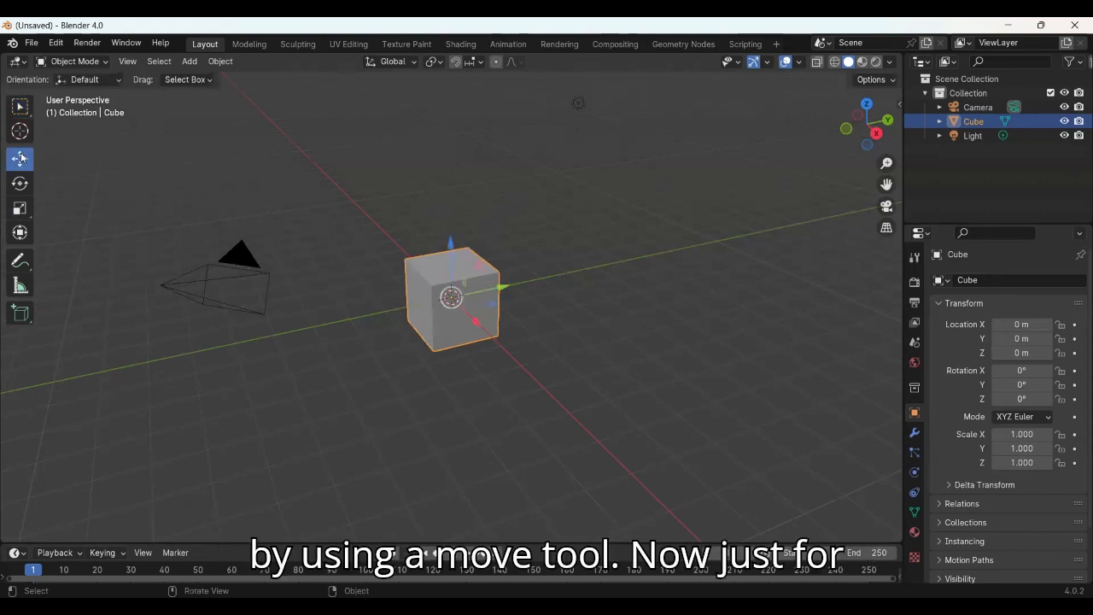
click(618, 295)
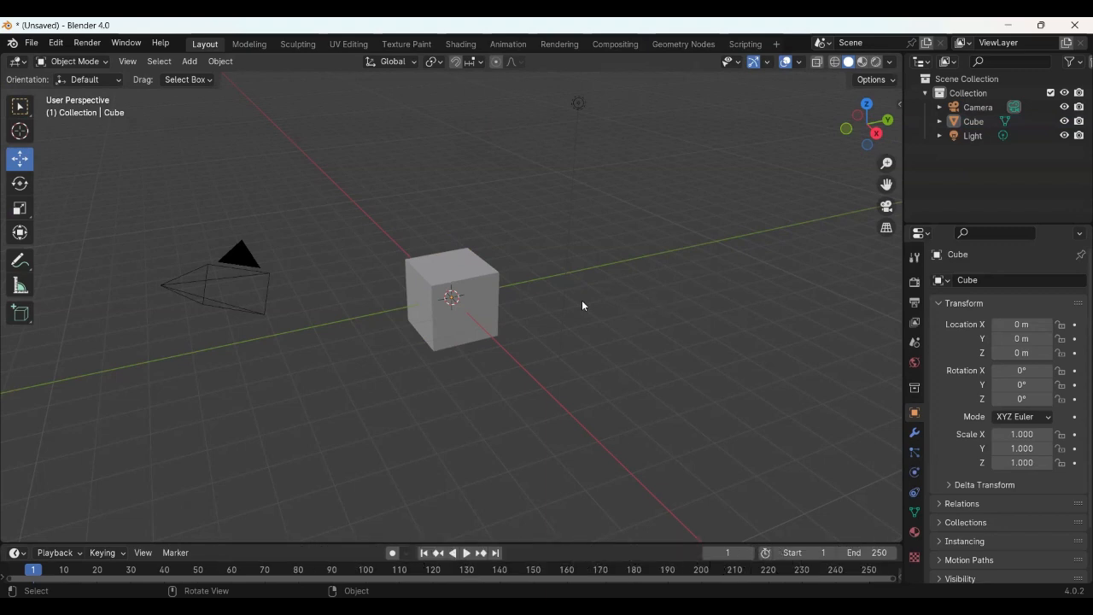
click(490, 292)
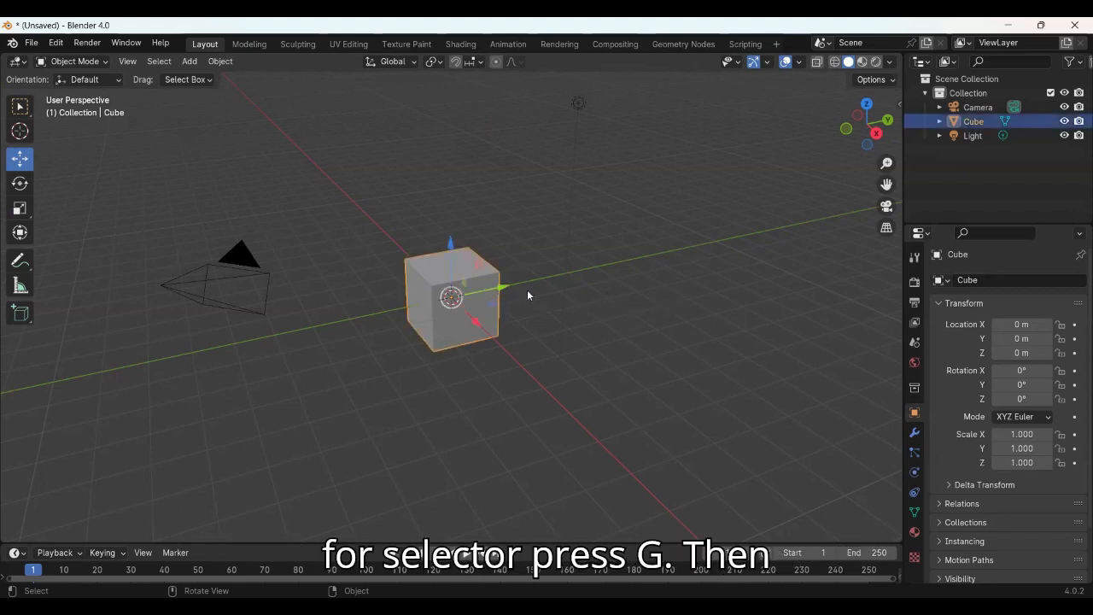
key(g)
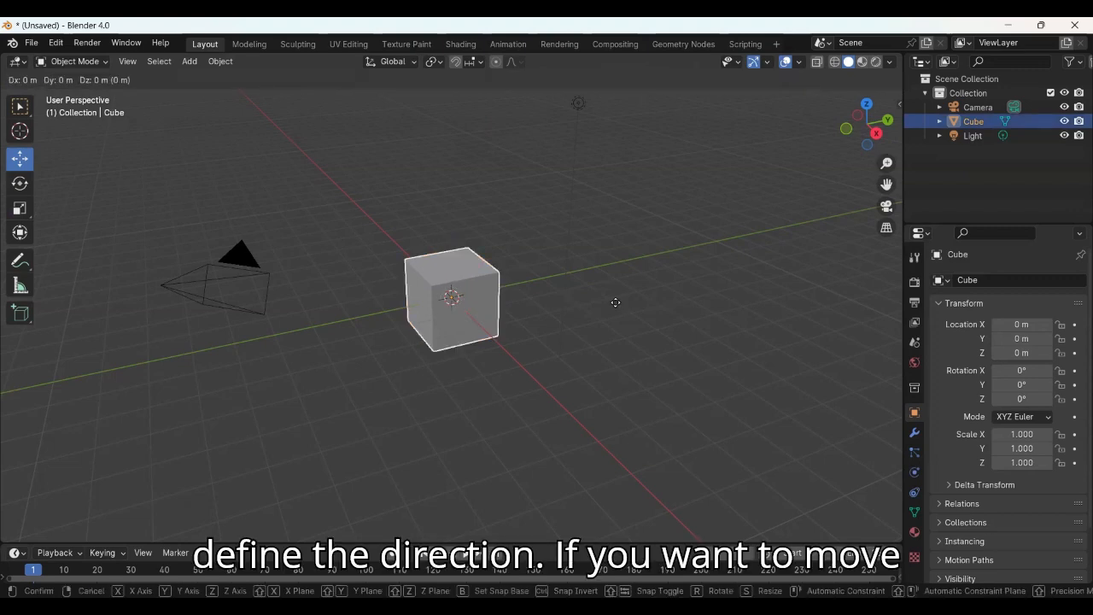
key(x)
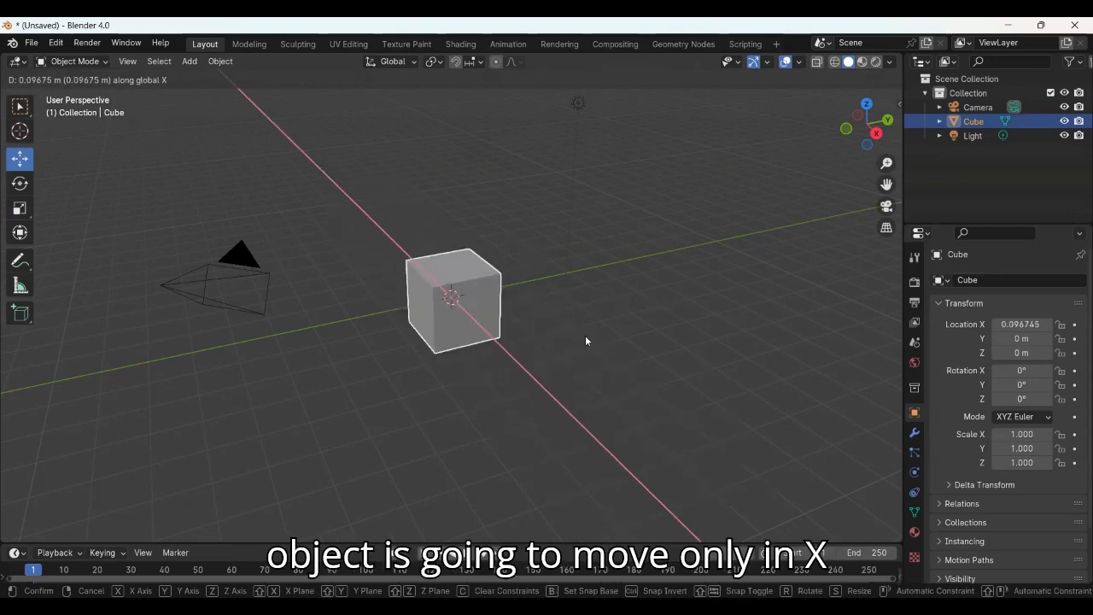
click(638, 325)
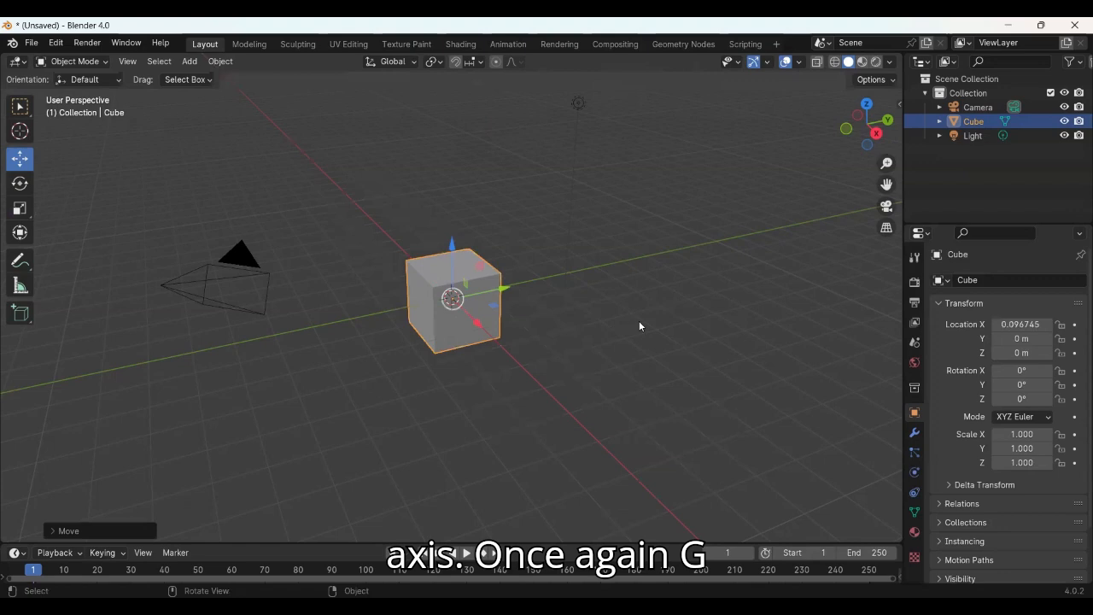
- Move the cube along the Y axis to about 0.103 m and along the Z axis to about -0.046 m
key(g)
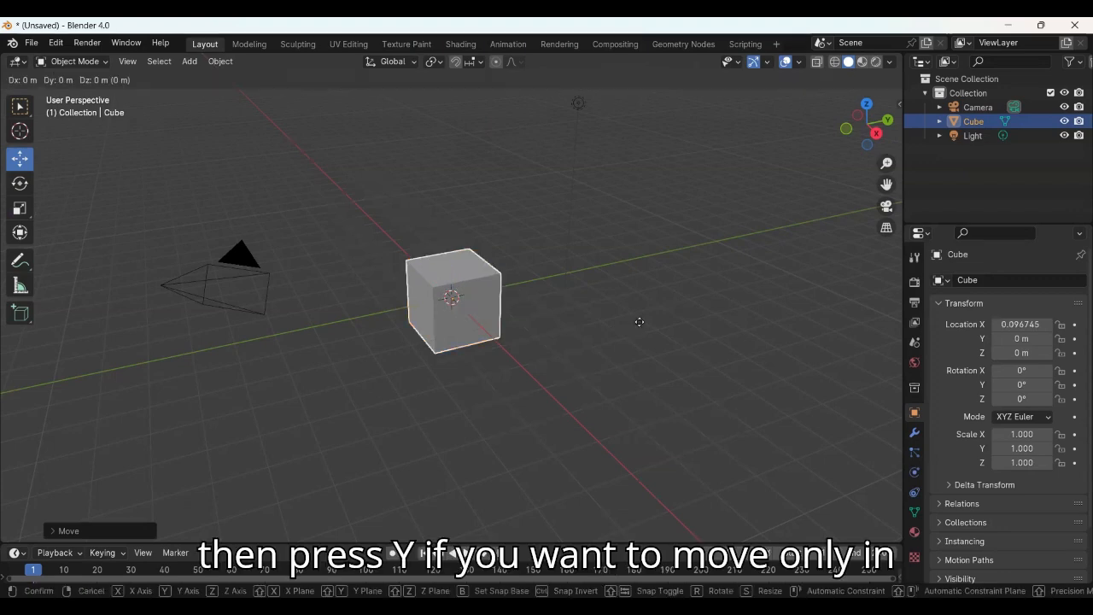
key(y)
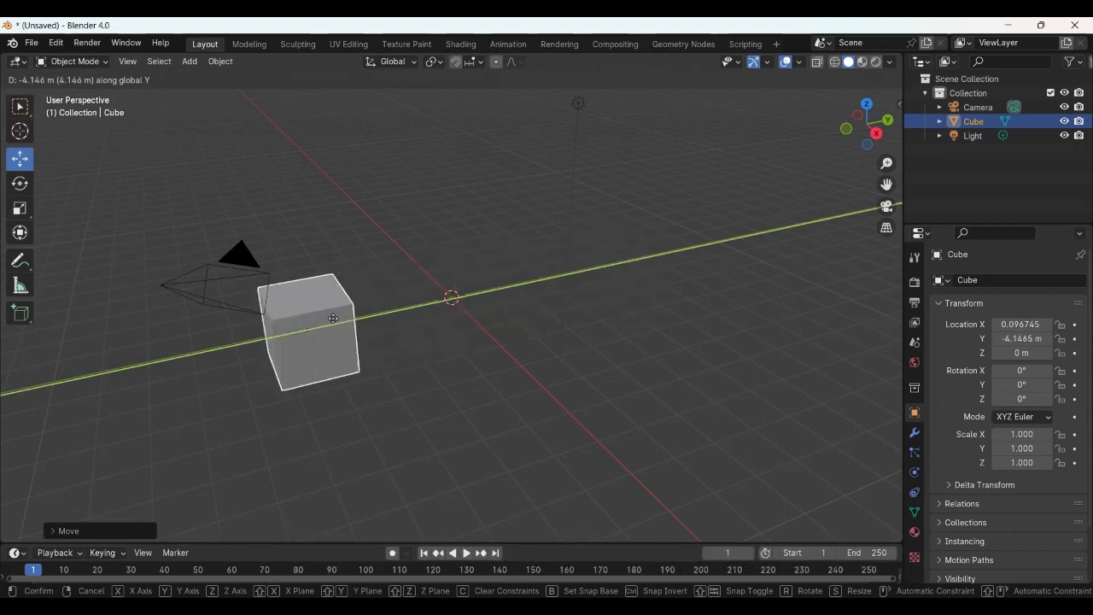
click(642, 321)
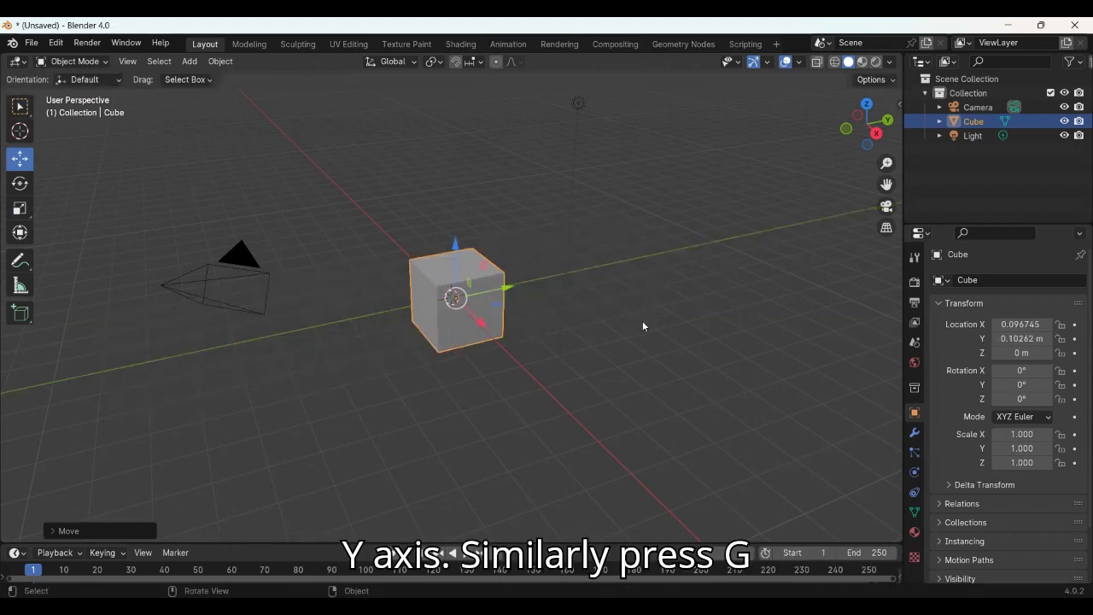
key(g)
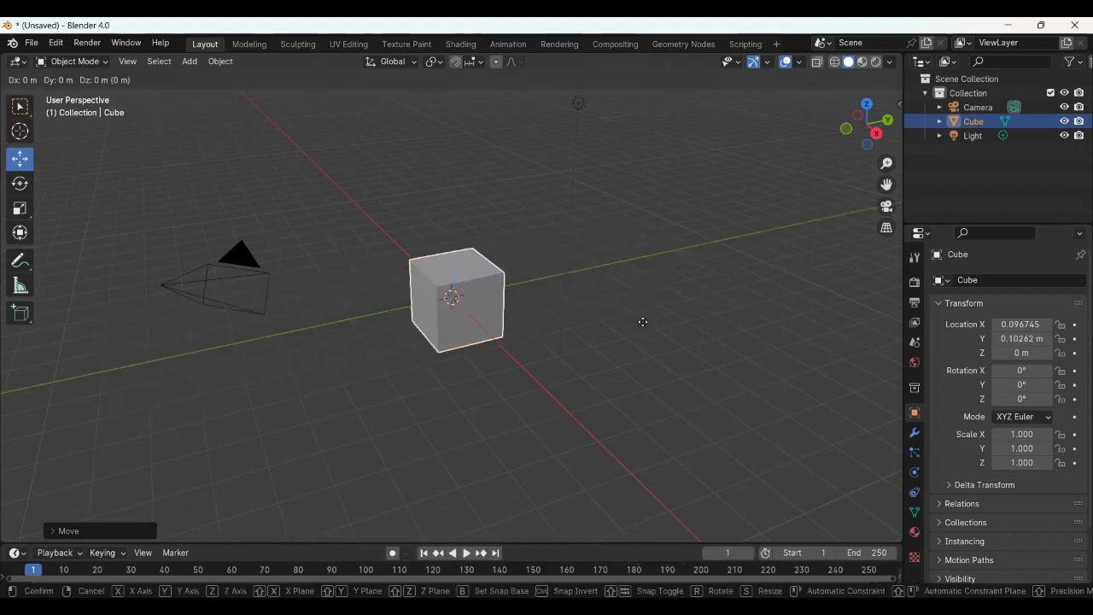
key(z)
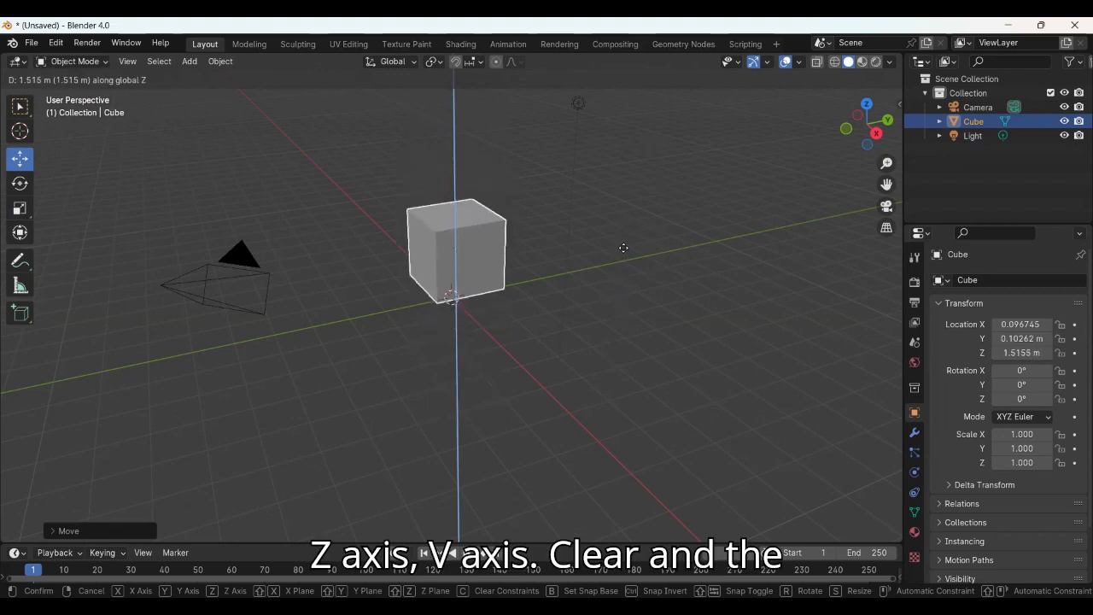
click(619, 328)
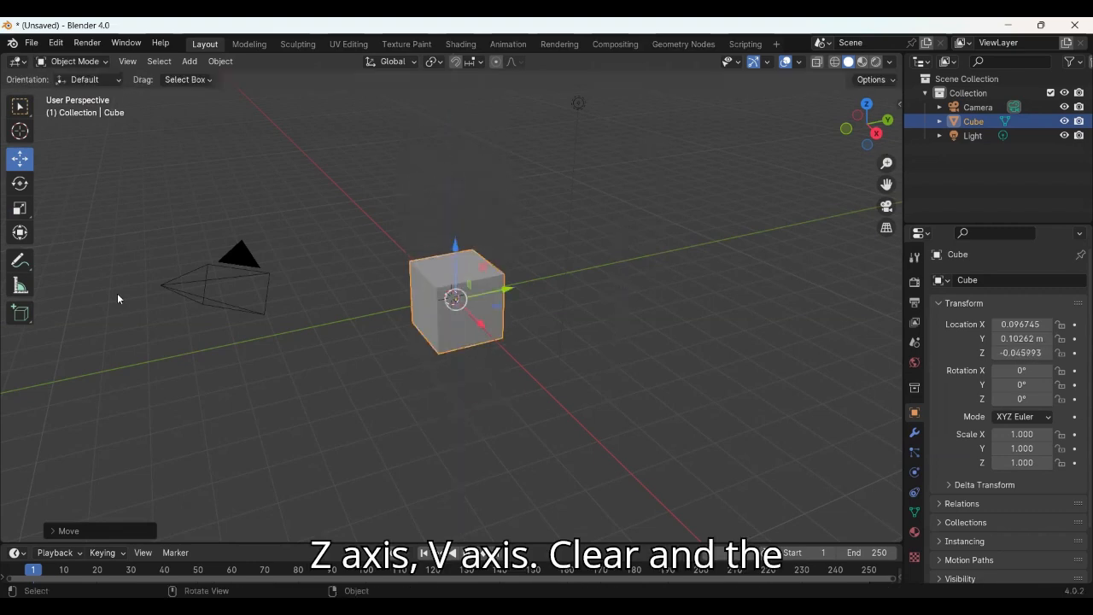
- Scale the cube along the global X axis only, to a scale of about 3.98
click(25, 206)
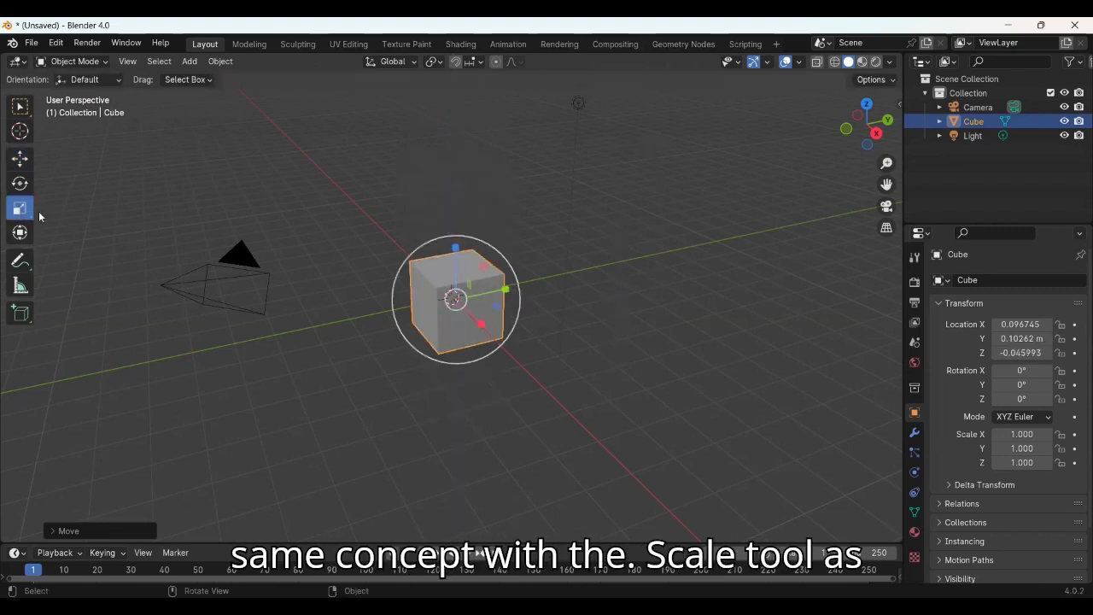
click(600, 348)
click(469, 327)
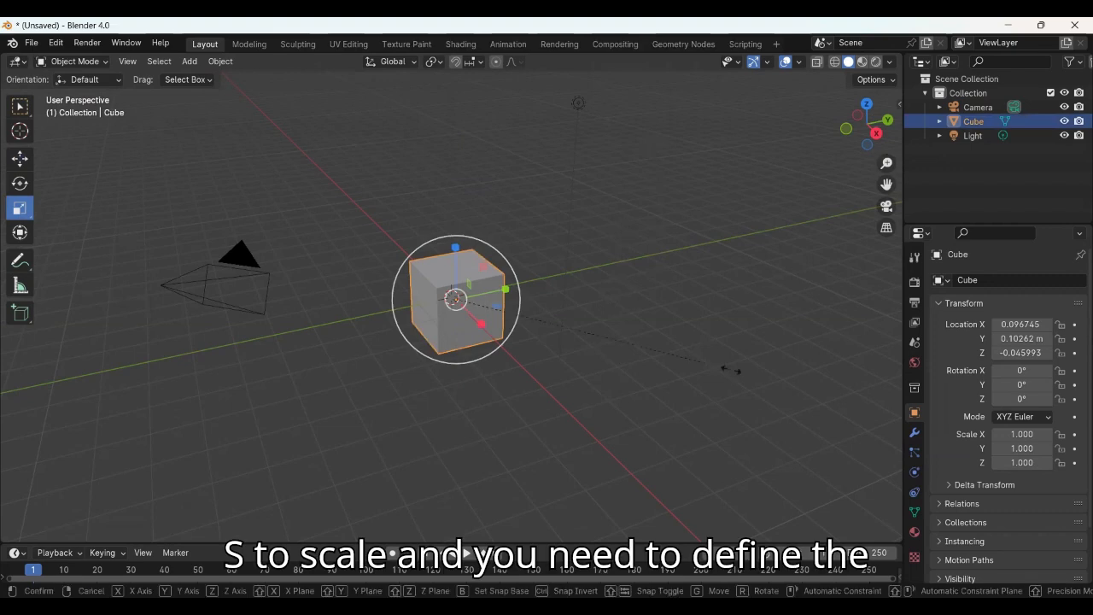
key(s)
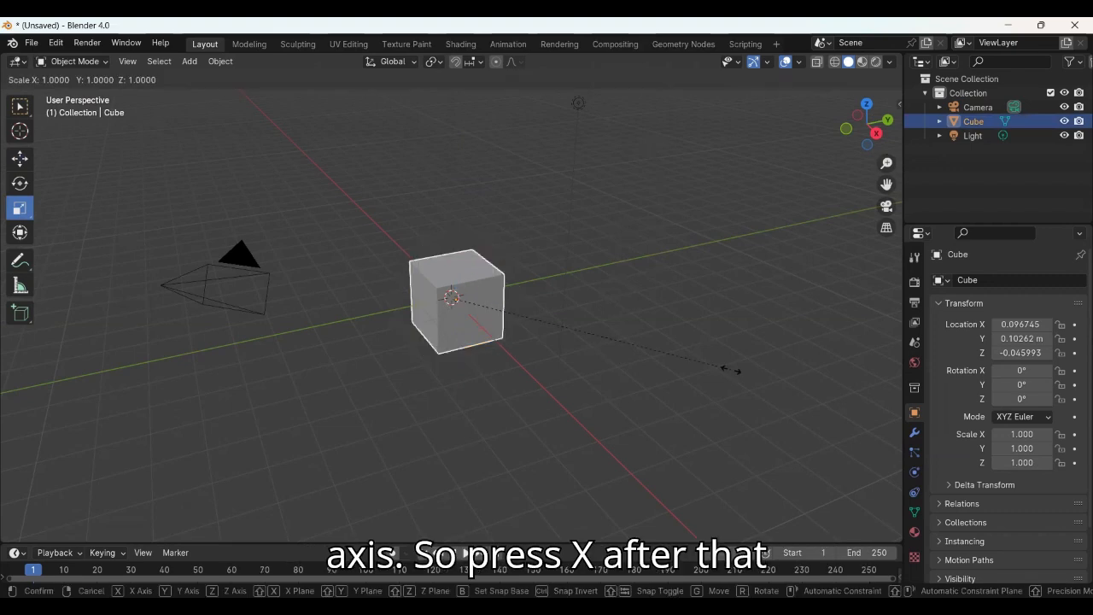
key(x)
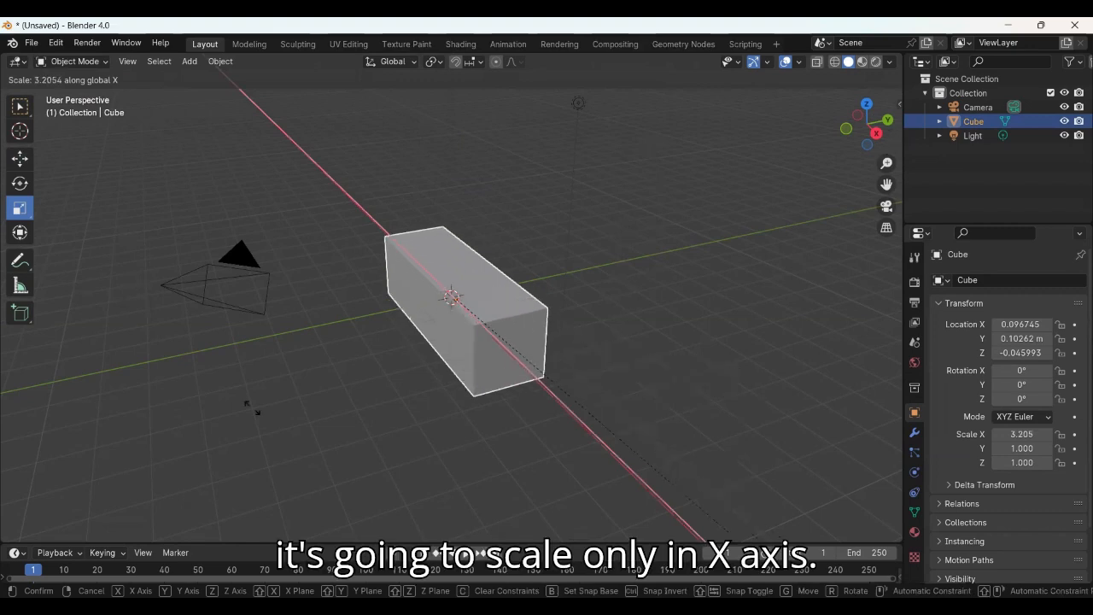
click(229, 233)
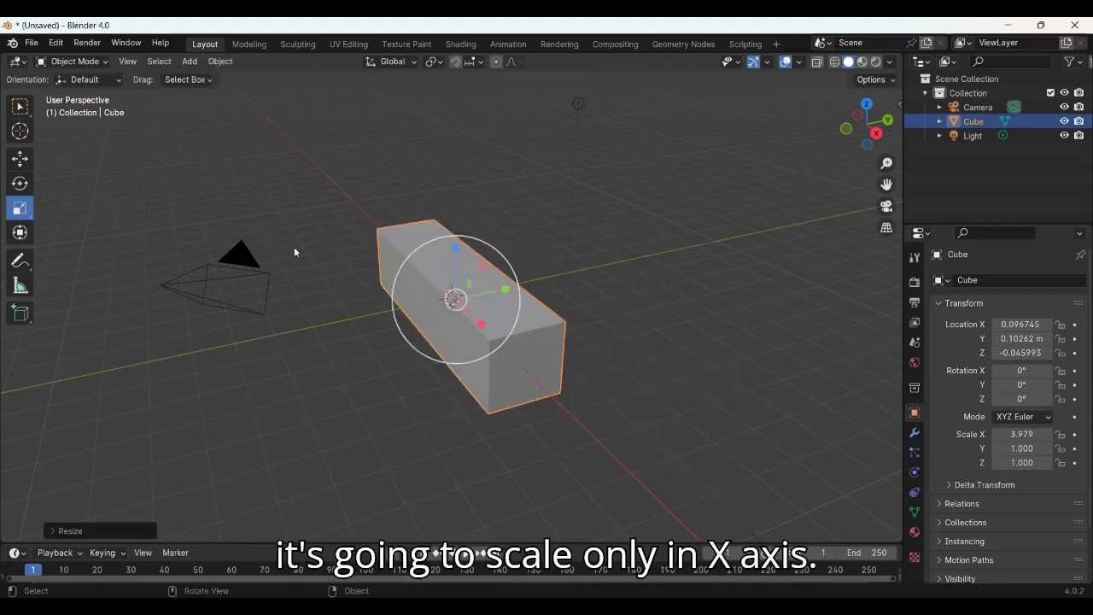
- Scale the cube along the Y axis to about 3.26 and along the Z axis to about 0.29, making a flat slab
key(s)
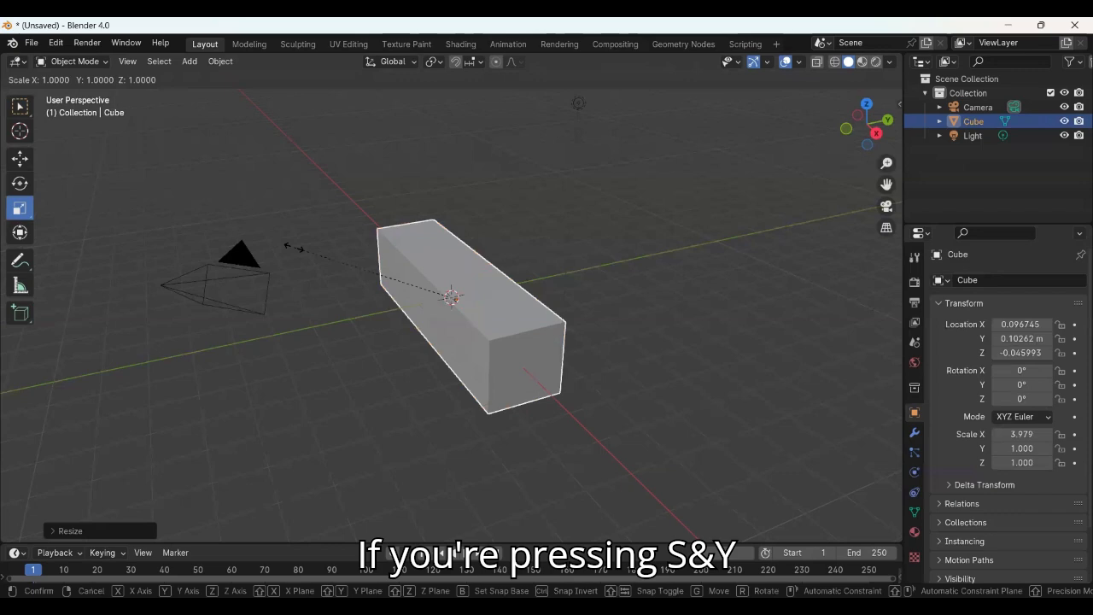
key(y)
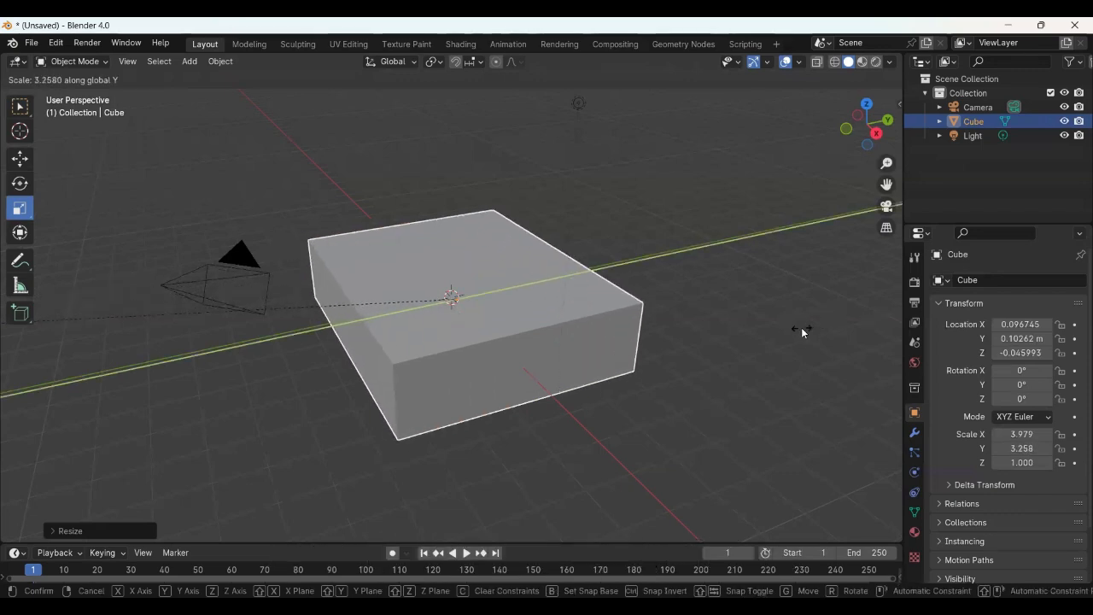
click(861, 318)
key(s)
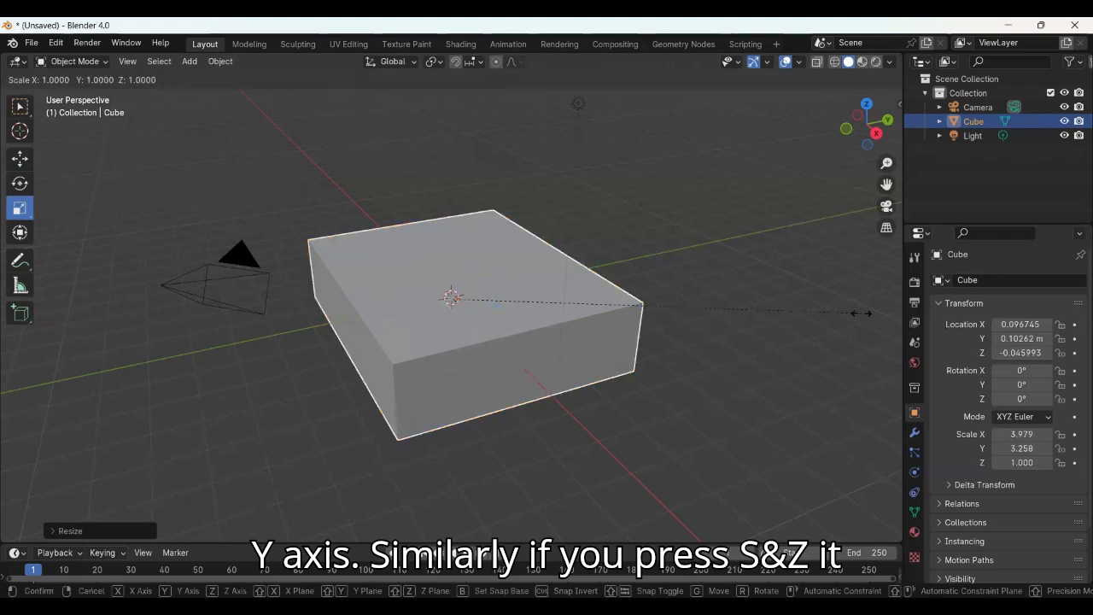
key(z)
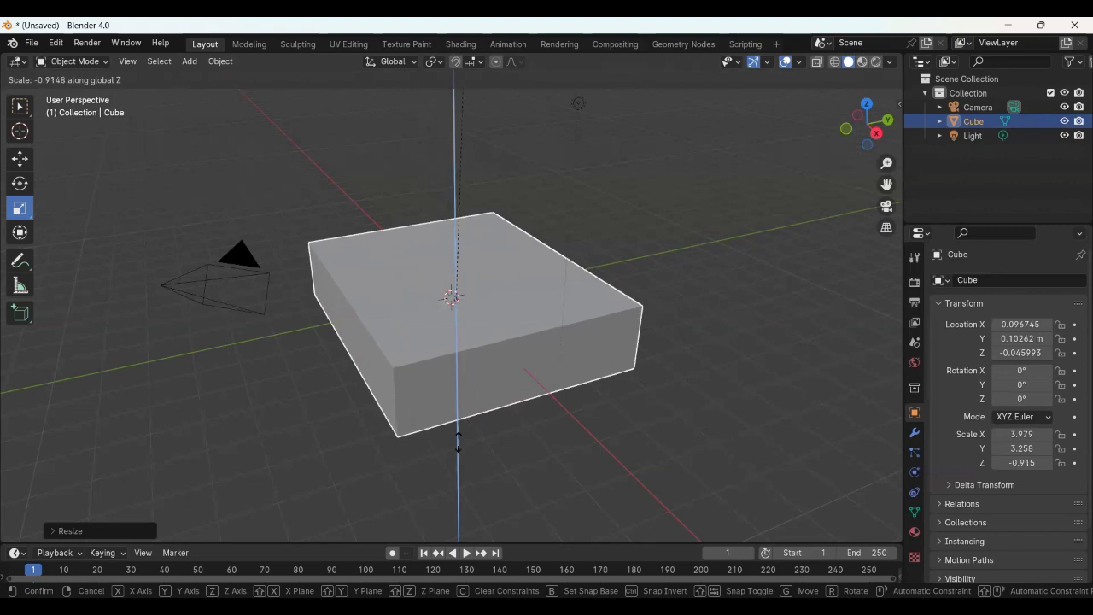
click(479, 185)
- Rotate the slab around the global Z axis only, to about -115.32°
click(17, 234)
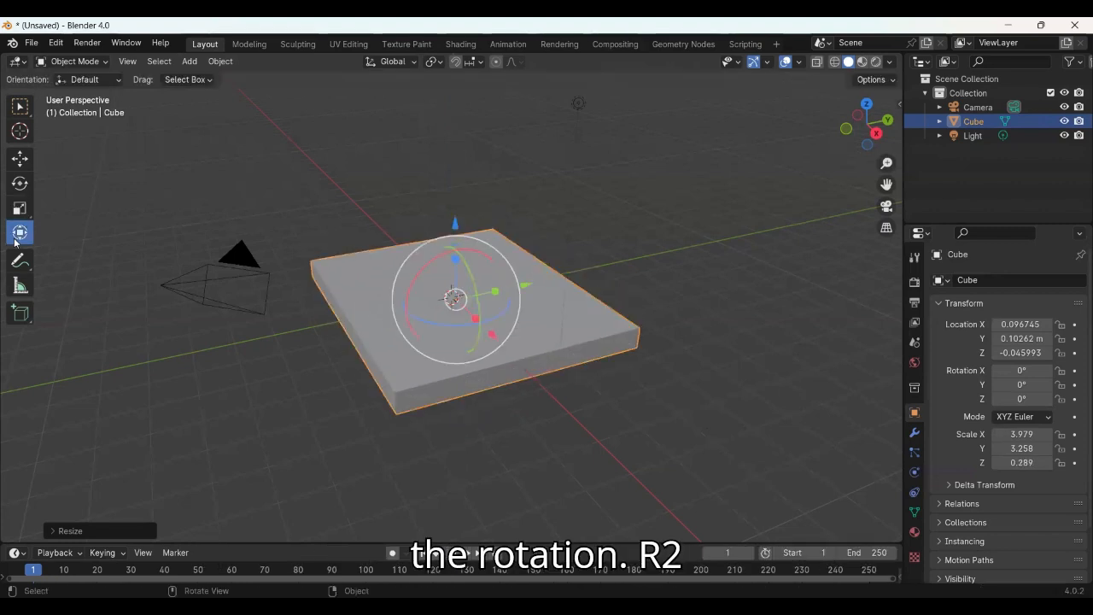
click(19, 183)
key(r)
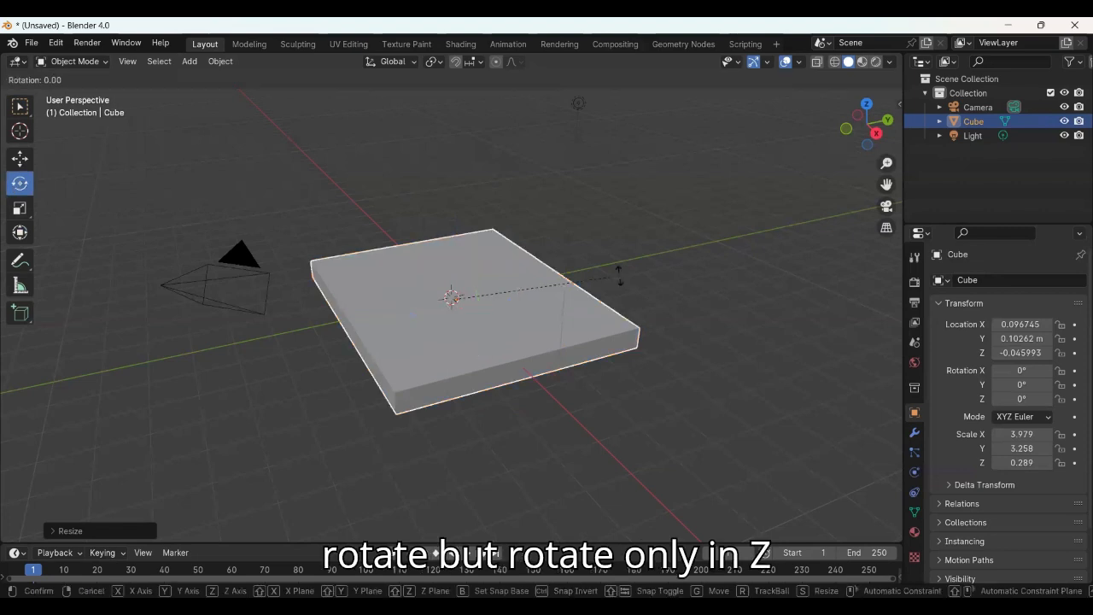
key(z)
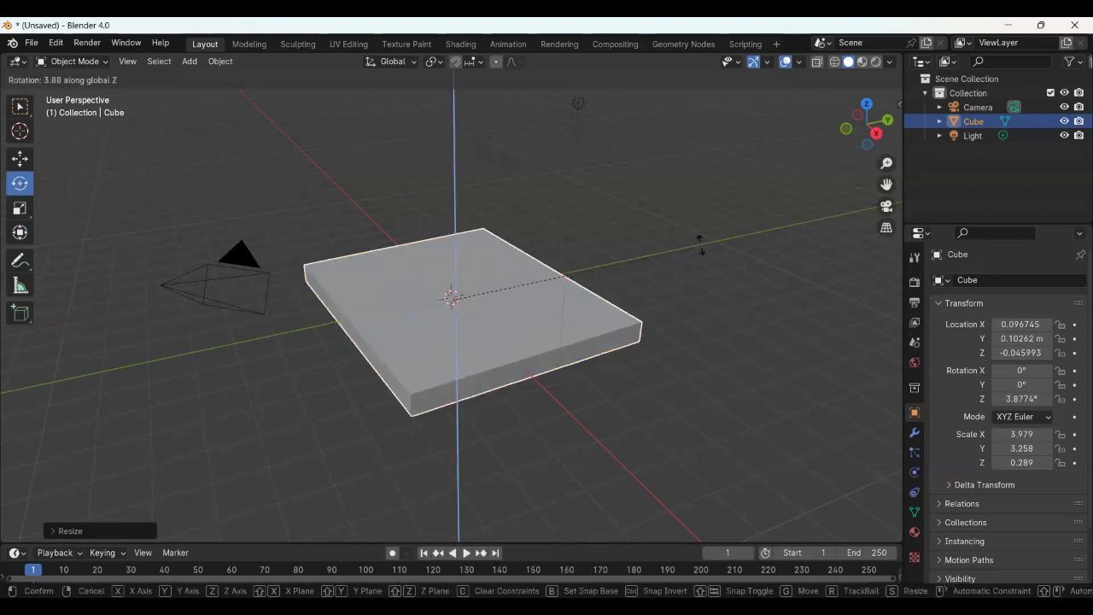
click(438, 364)
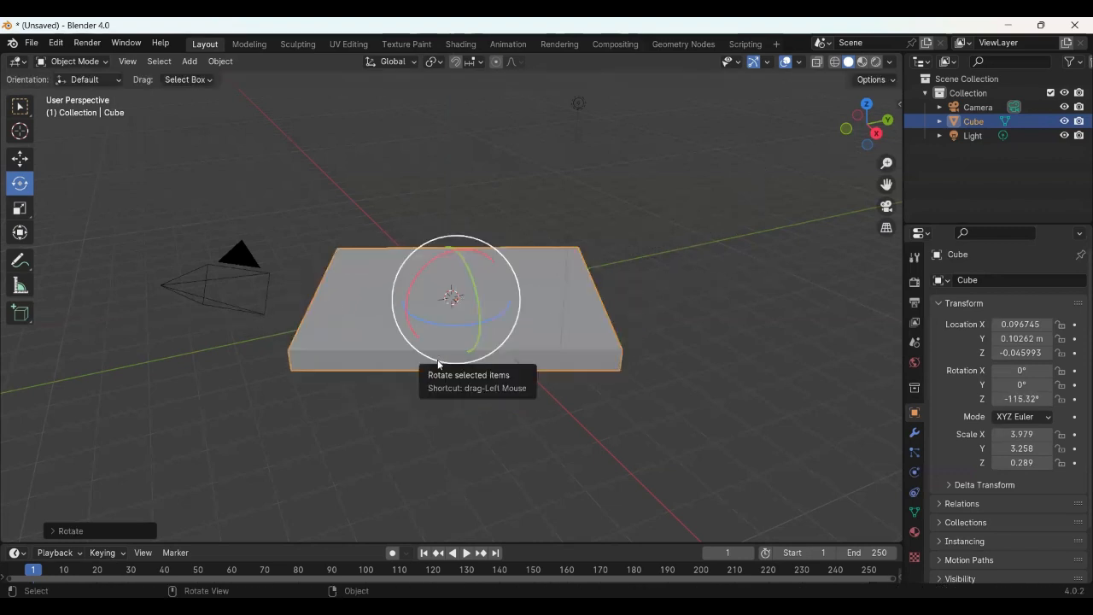
- Rotate the slab around global X and global Y separately, to about X -94.85°, Y -358.81°, Z -189.71°
key(r)
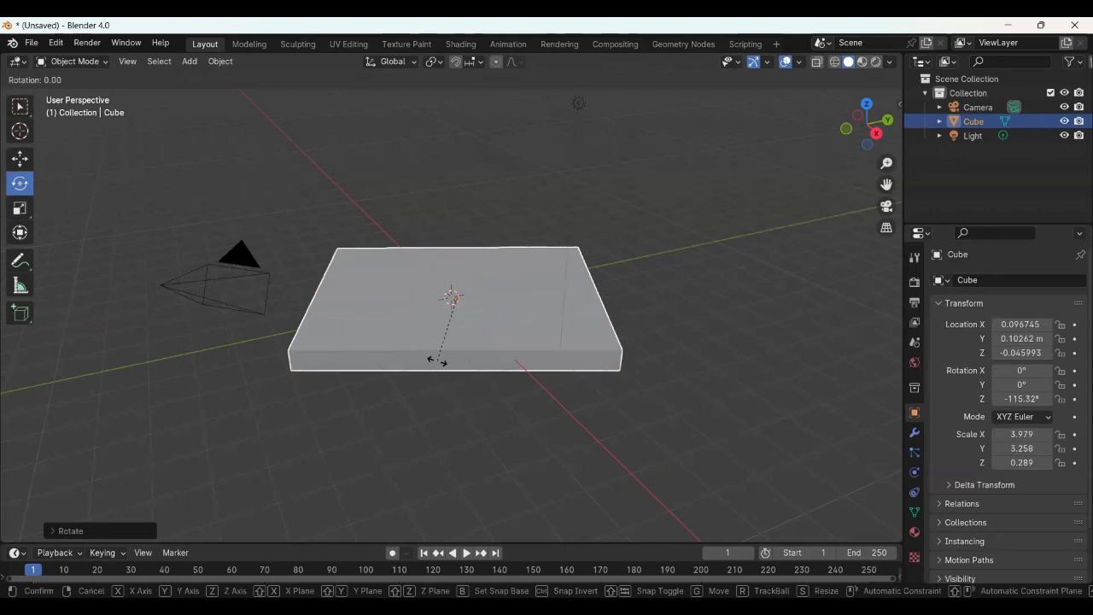
key(x)
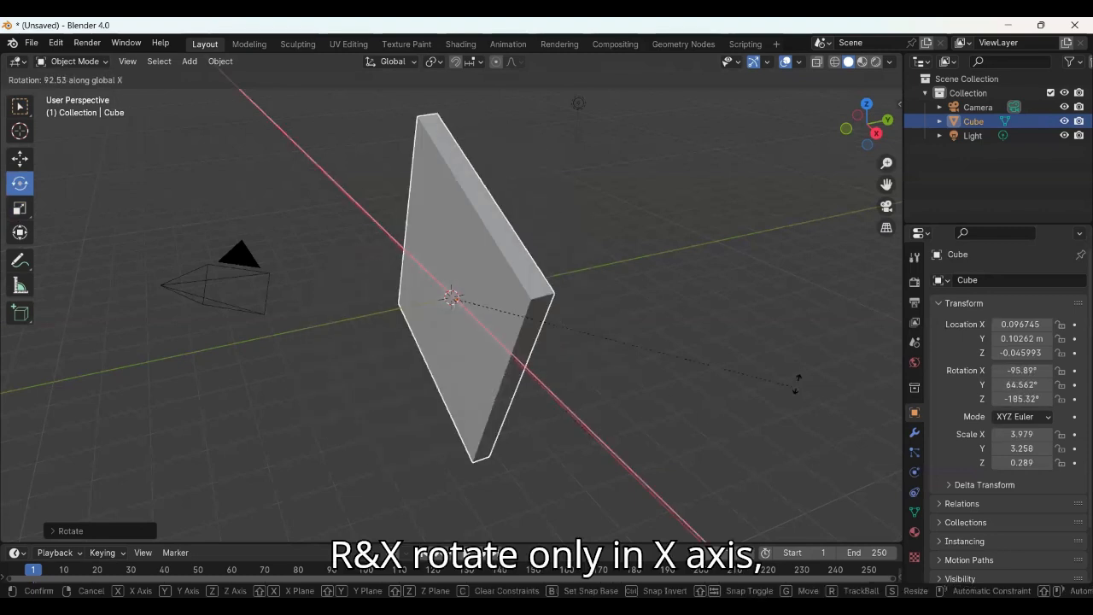
click(801, 341)
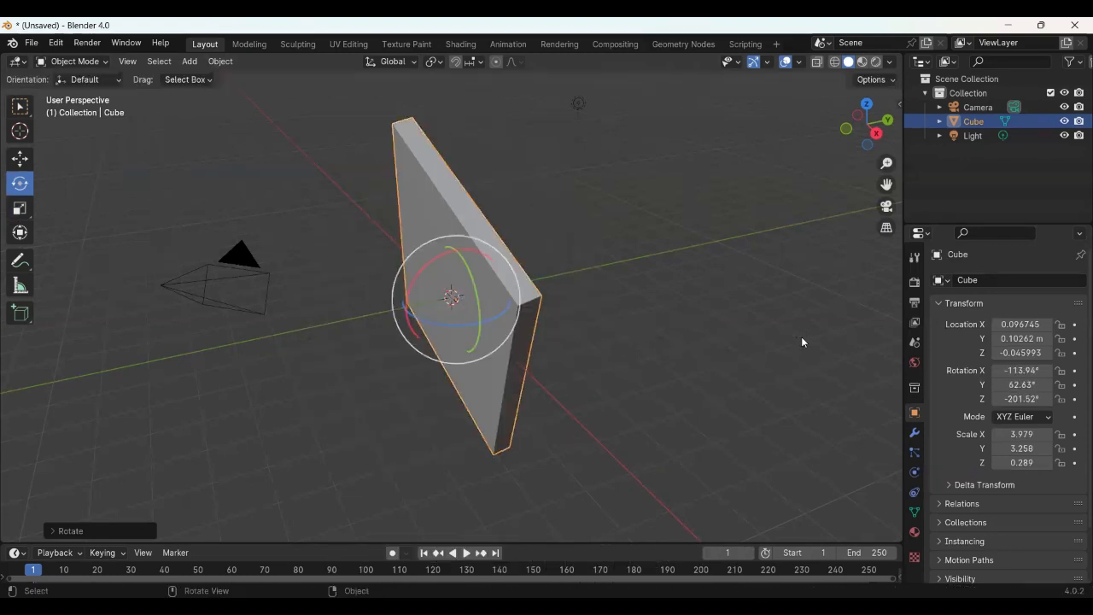
key(r)
key(y)
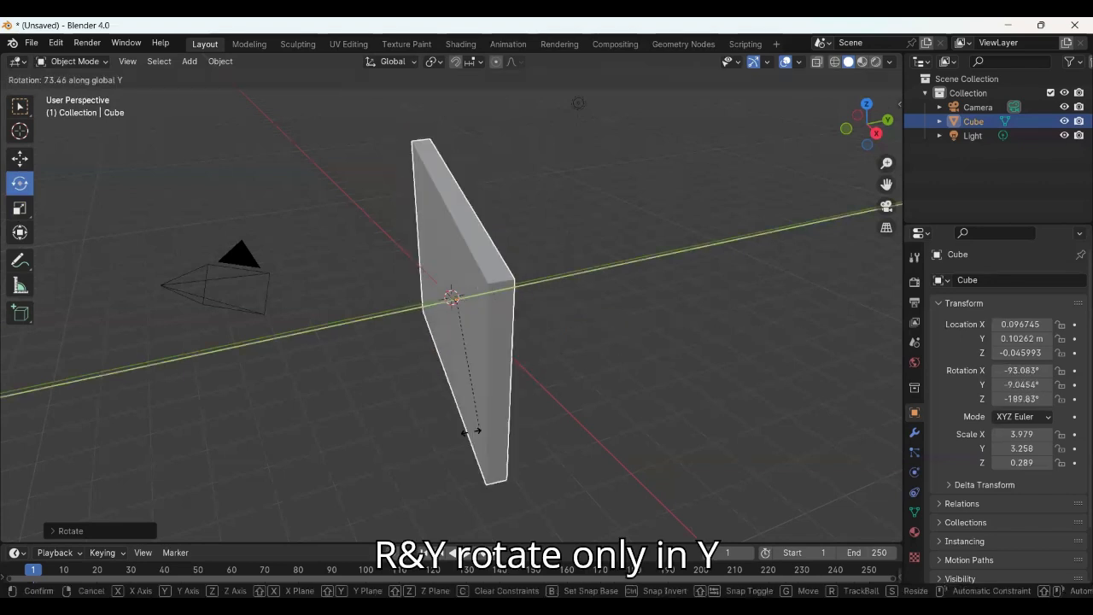
click(529, 485)
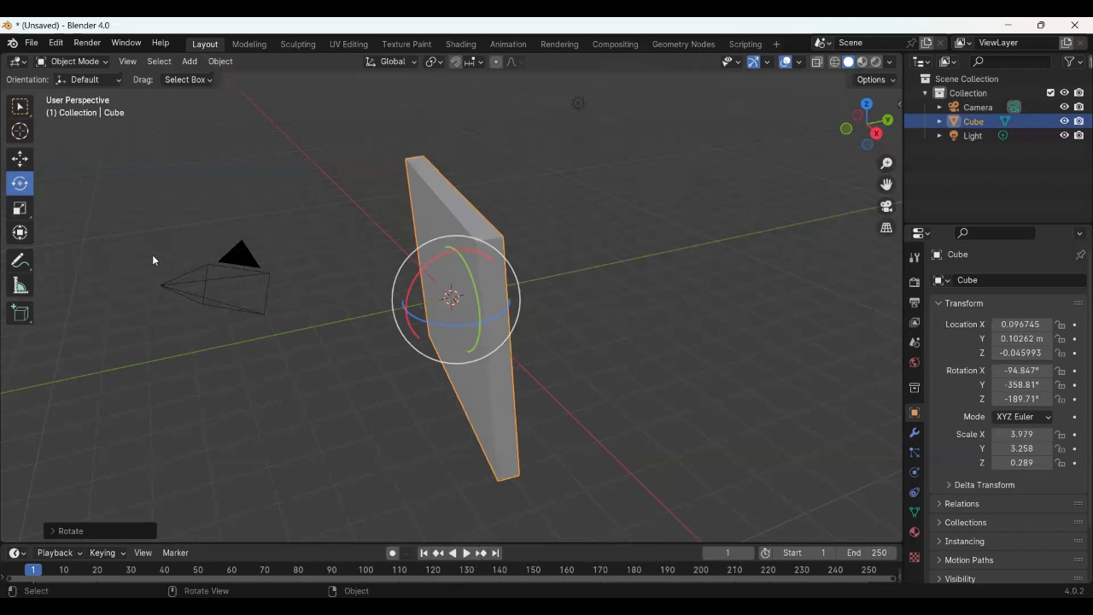
- Use the Transform tool to set the slab's rotation to about -147.66°, -430.04°, -141.82°, scale to 4.31, 3.32, 0.75 and location Z to -0.086 m
click(140, 218)
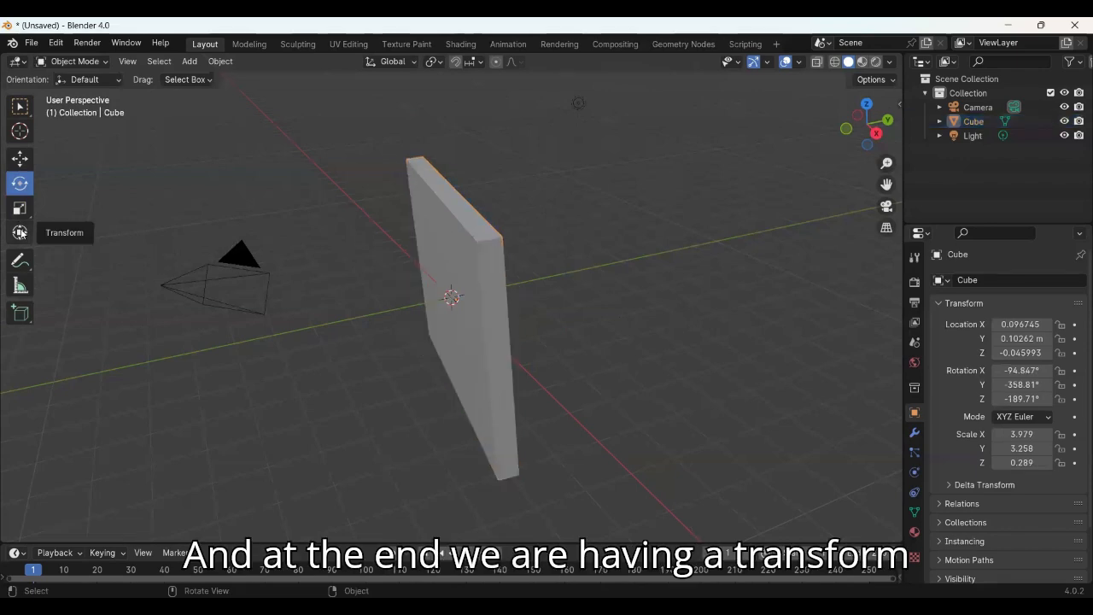
click(19, 231)
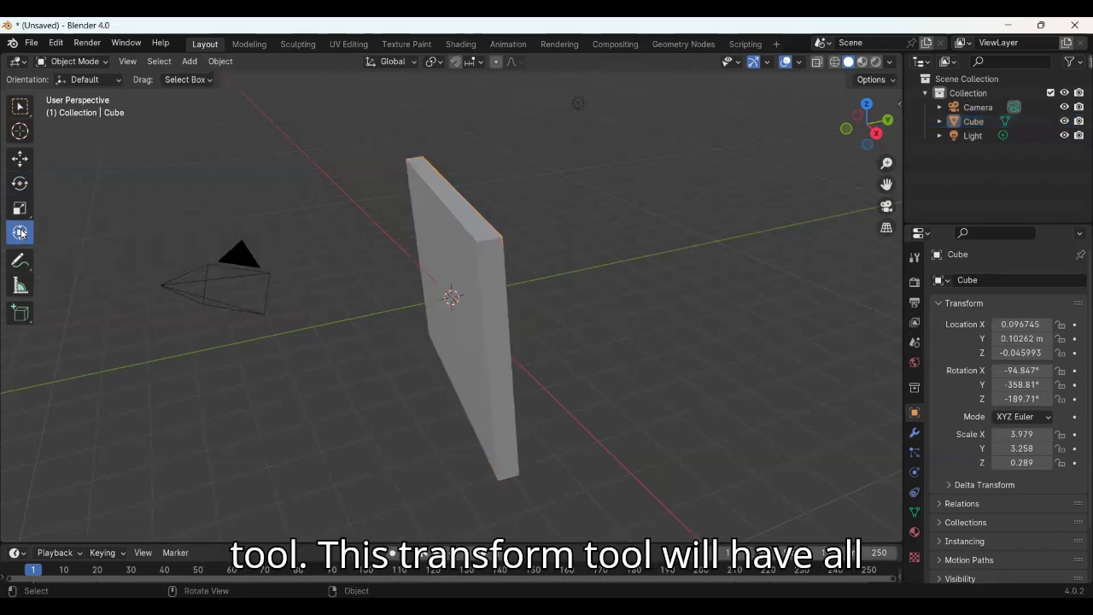
click(470, 252)
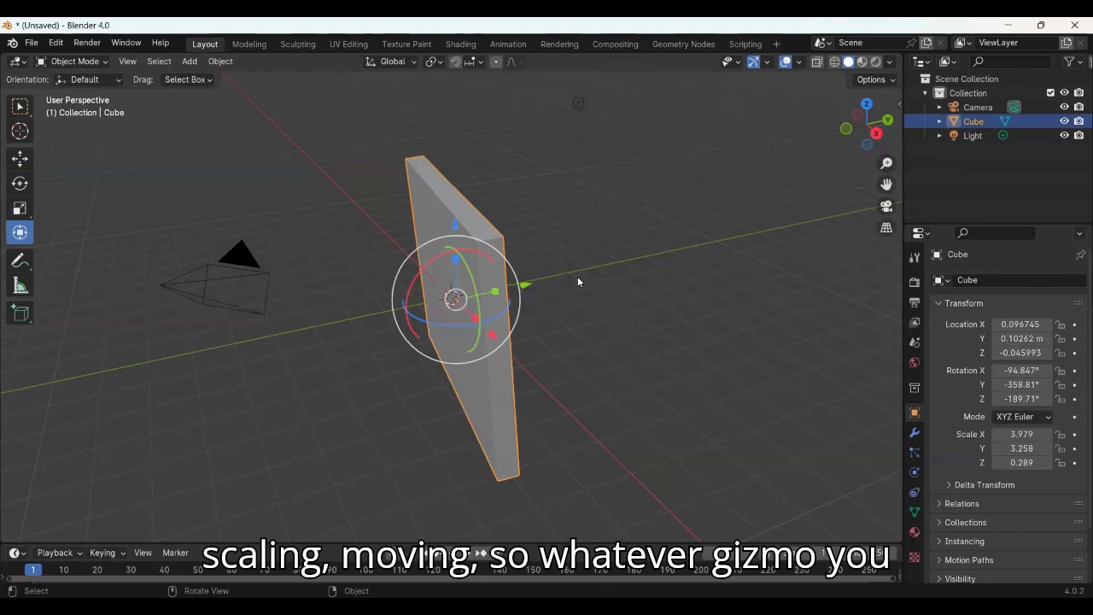
drag(499, 294, 491, 369)
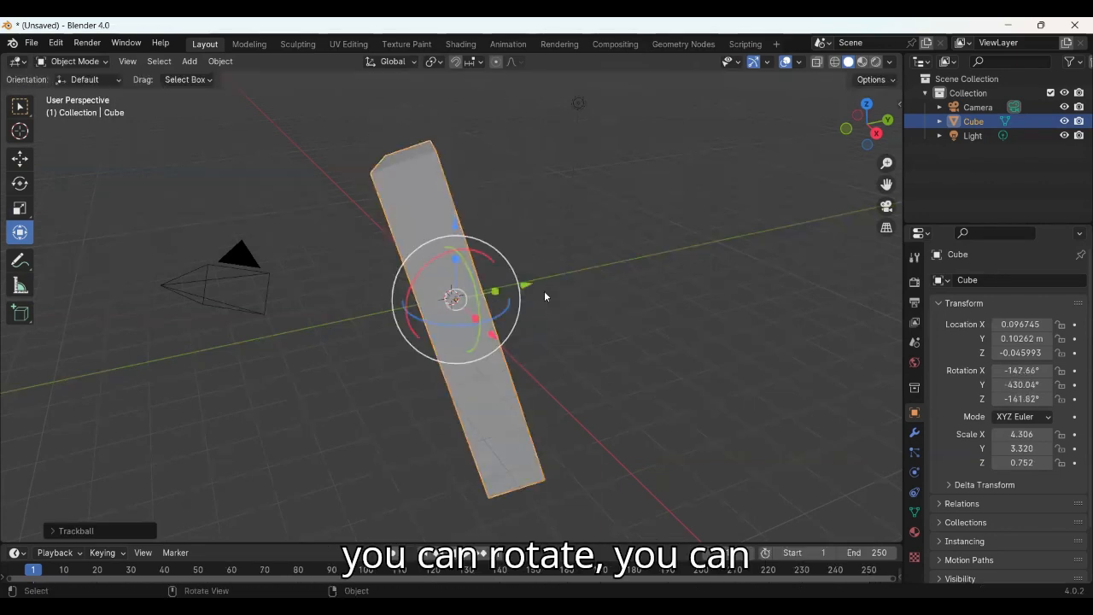
mouse_move(455, 226)
mouse_down()
mouse_move(456, 102)
mouse_move(471, 220)
mouse_up()
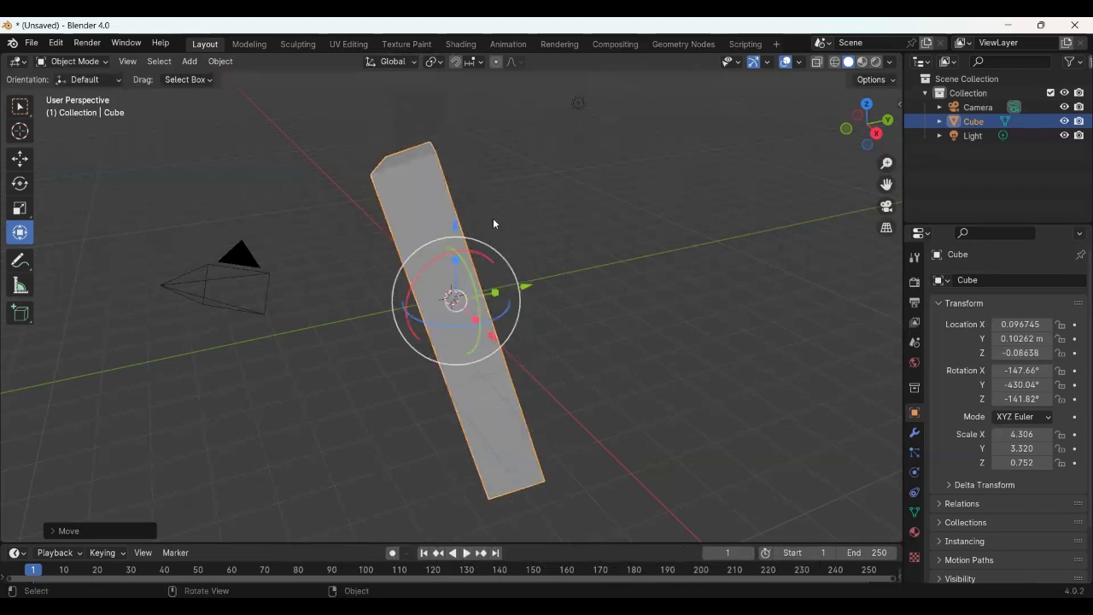
- Draw freehand annotations beside the slab with the Annotate tool: a star, an arrow pointing at the slab and a short wavy line
click(19, 261)
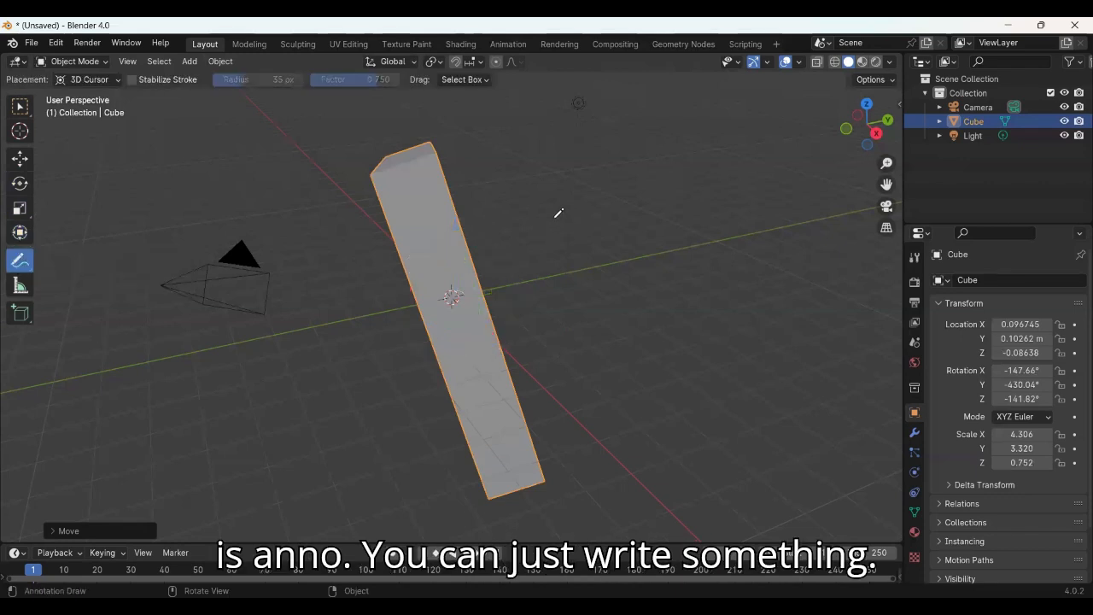
mouse_move(600, 188)
mouse_down()
mouse_move(627, 115)
mouse_move(664, 131)
mouse_up()
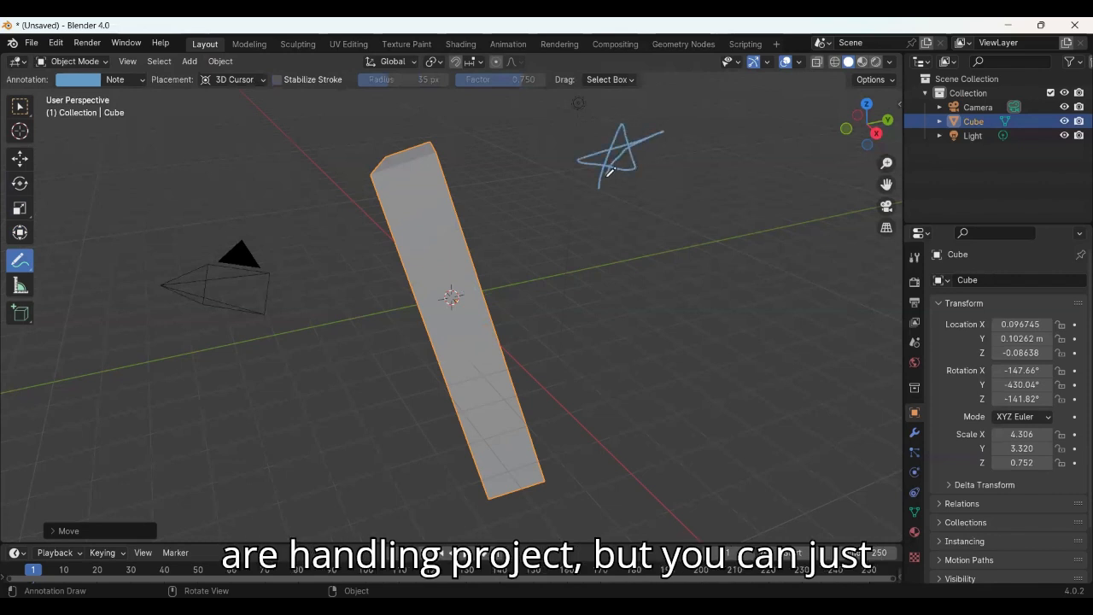
drag(610, 170, 605, 188)
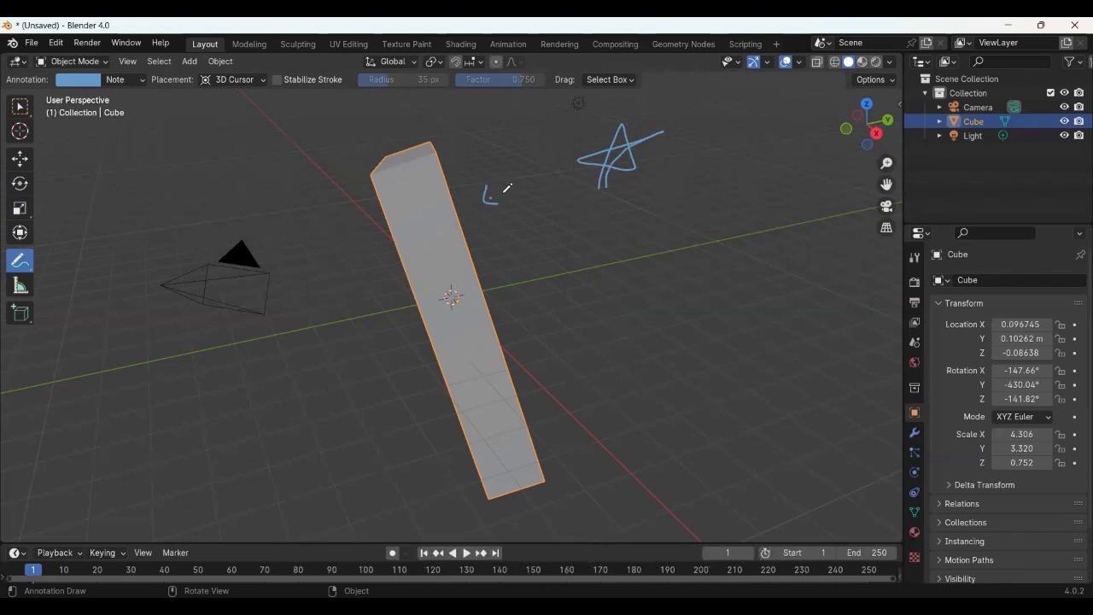
drag(489, 199, 551, 170)
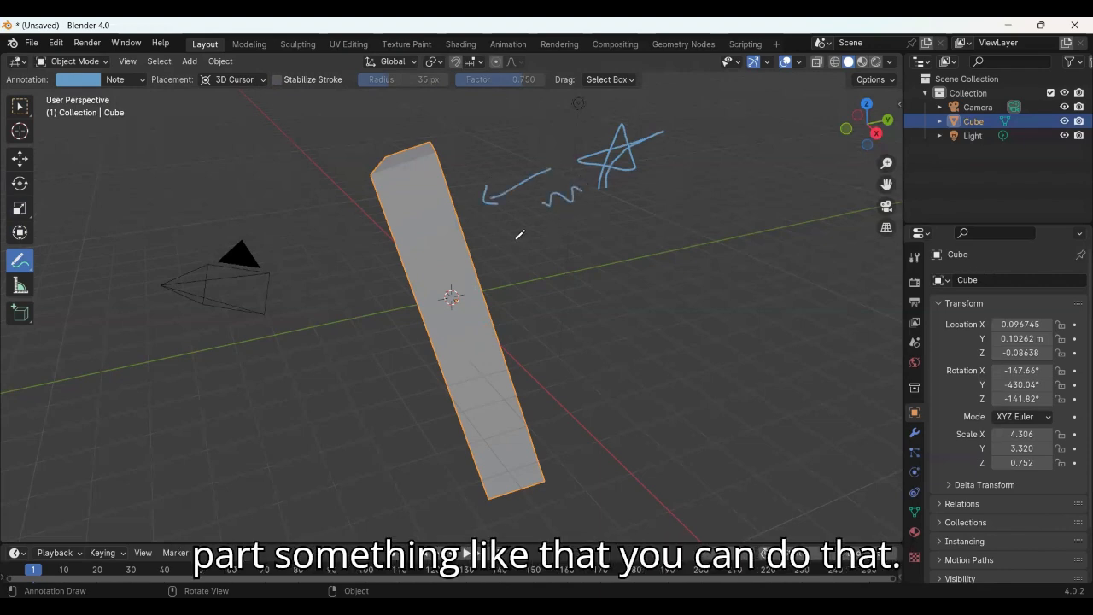
- Erase the star, arrow and wavy-line annotations from the viewport with the Annotate Eraser
click(26, 271)
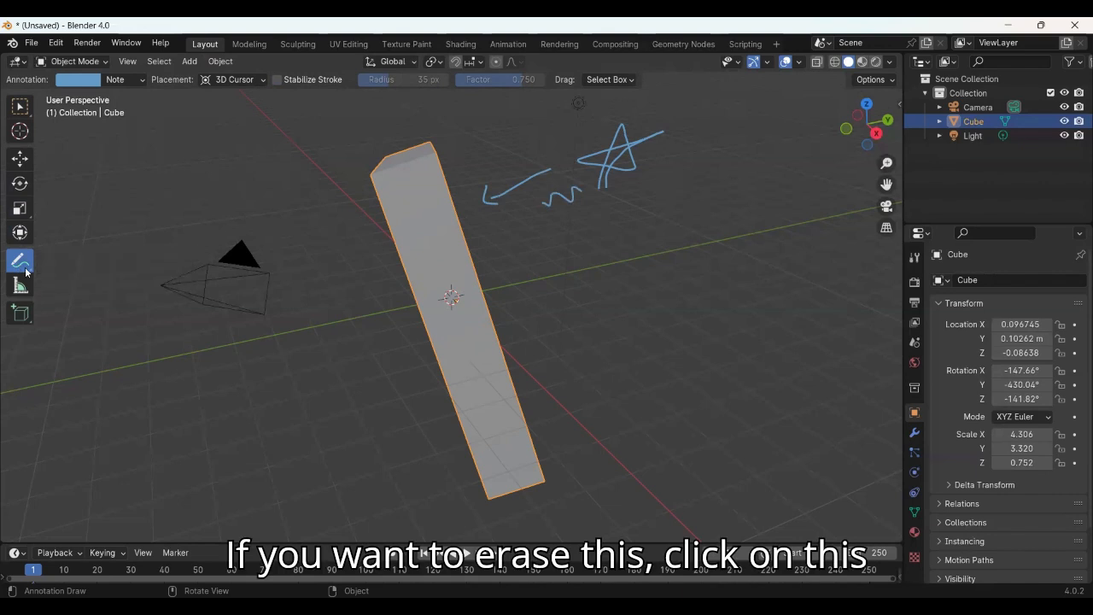
click(27, 272)
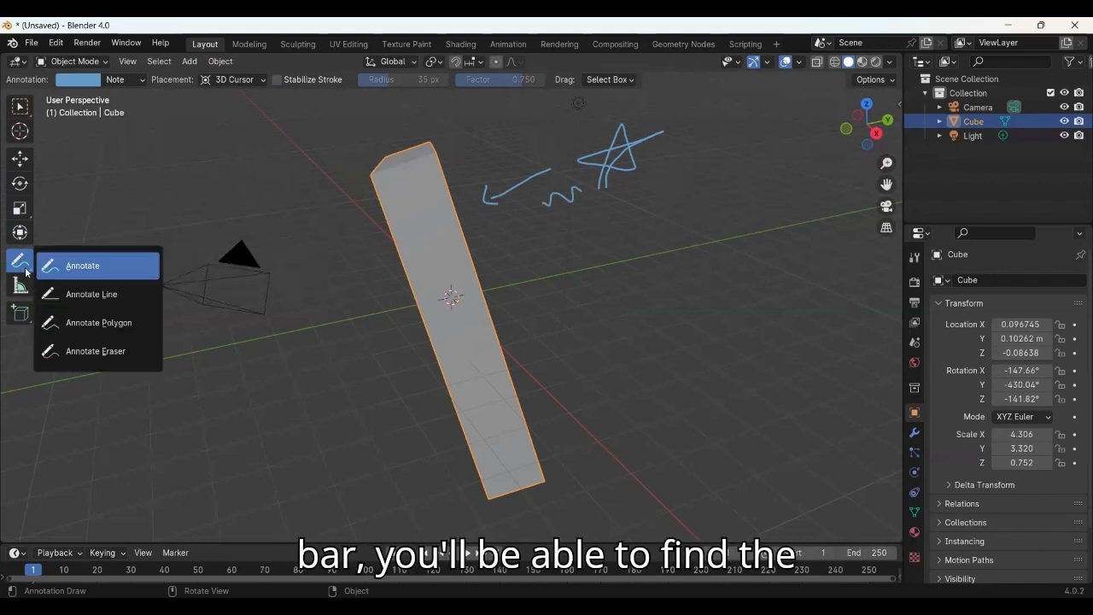
click(124, 350)
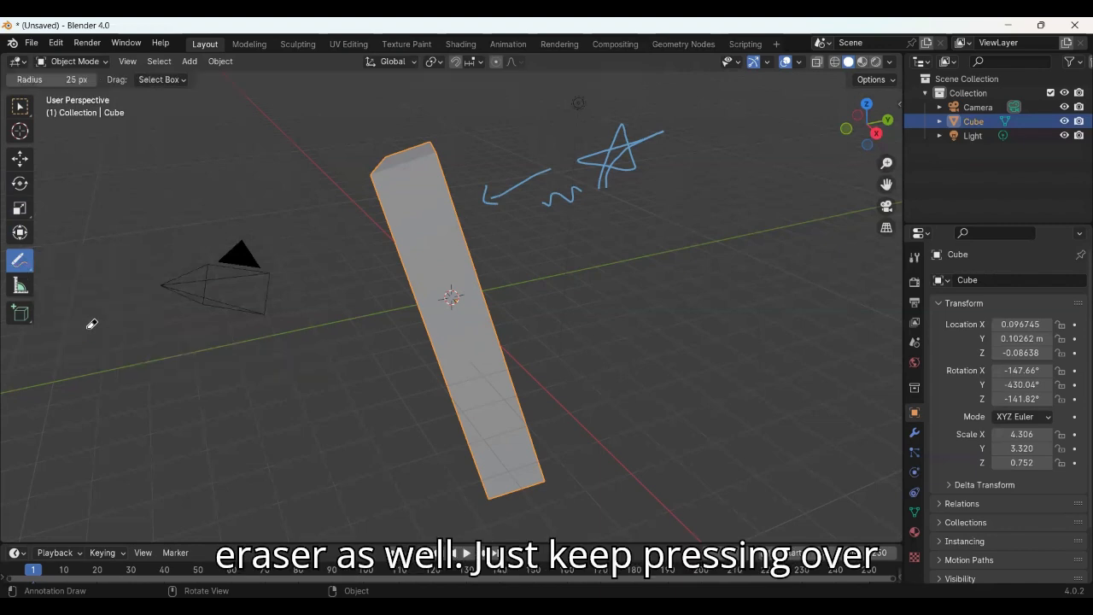
click(30, 272)
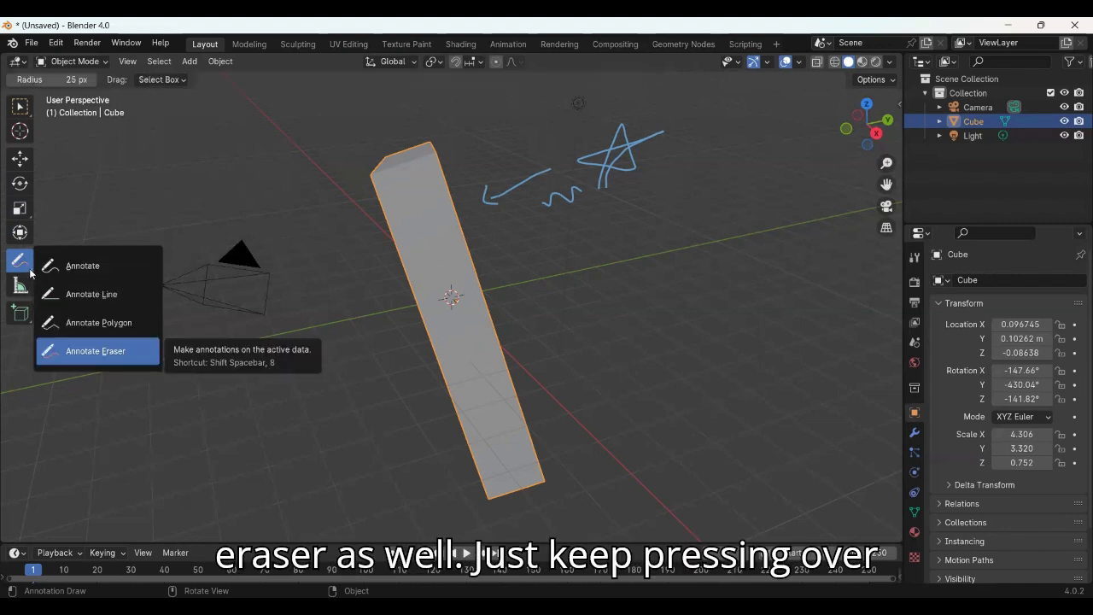
click(30, 272)
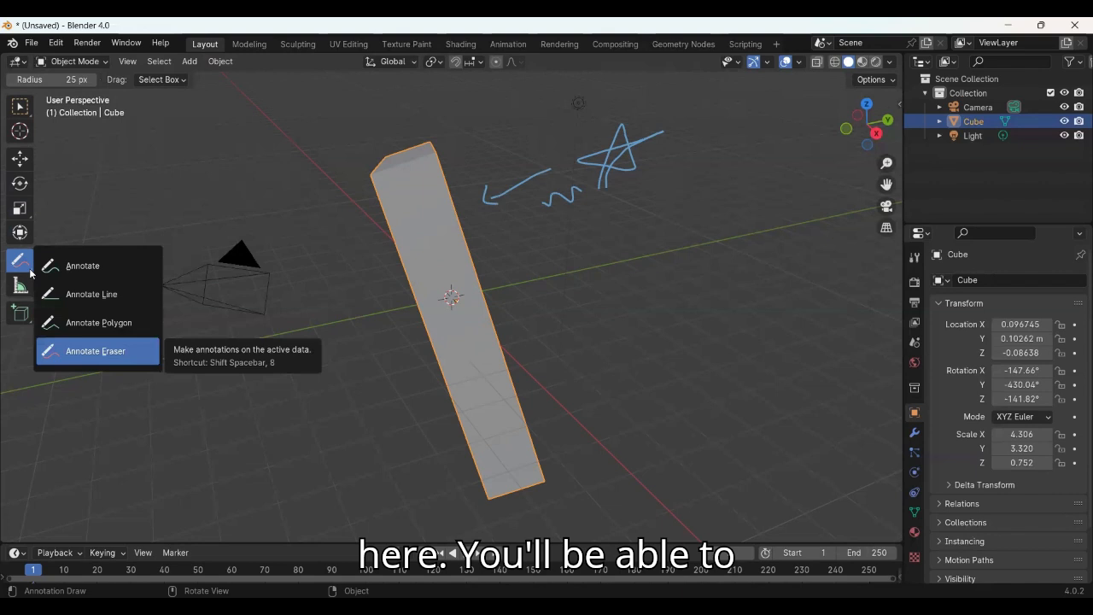
click(98, 352)
drag(544, 214, 639, 156)
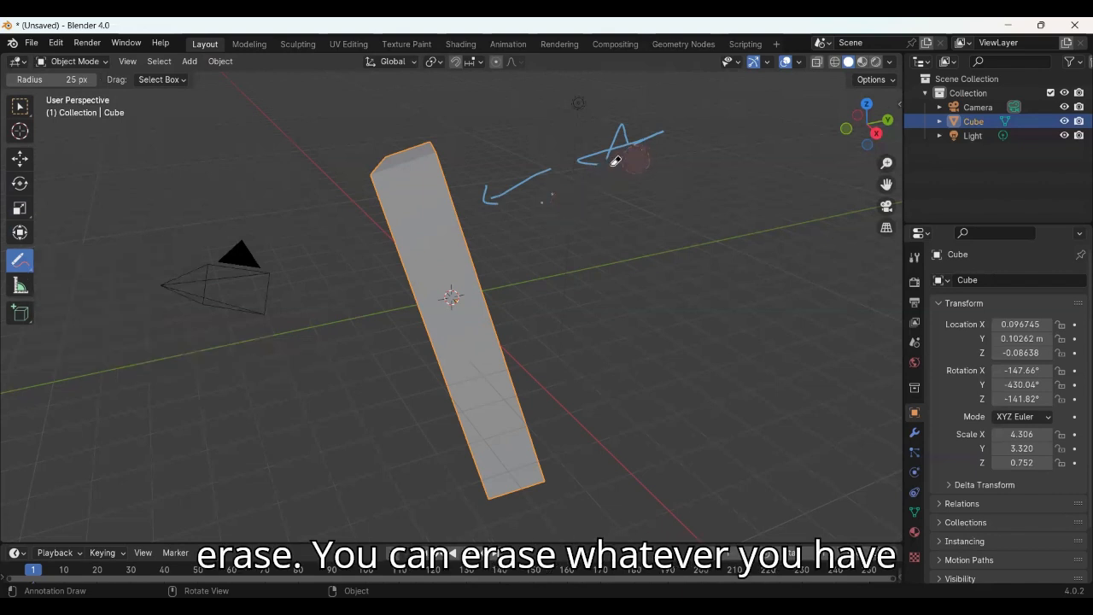
mouse_move(487, 191)
mouse_down()
mouse_move(530, 205)
mouse_move(651, 128)
mouse_move(591, 143)
mouse_up()
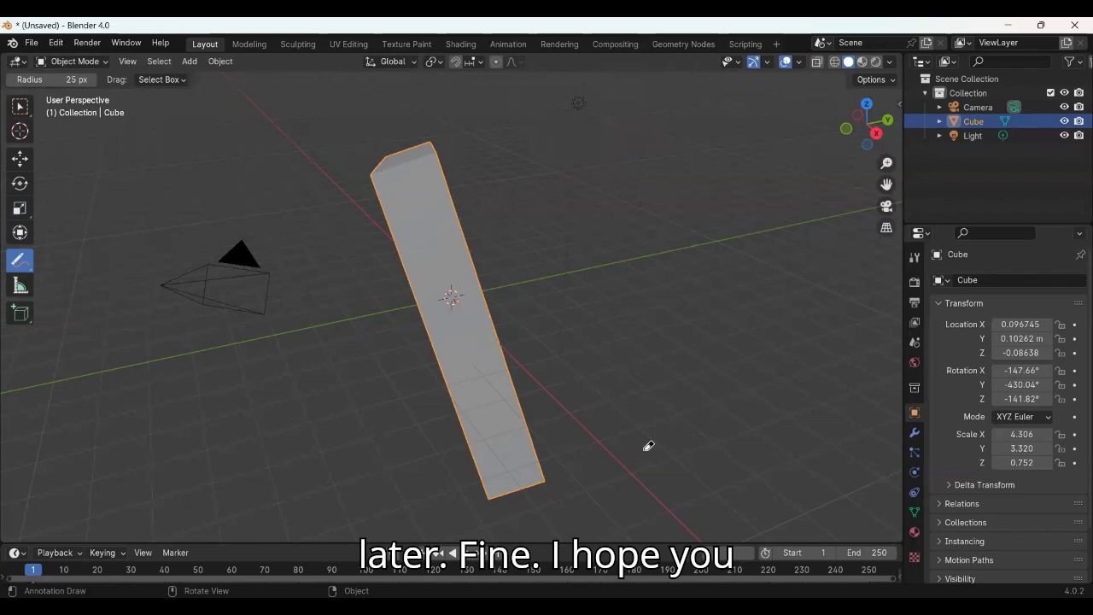